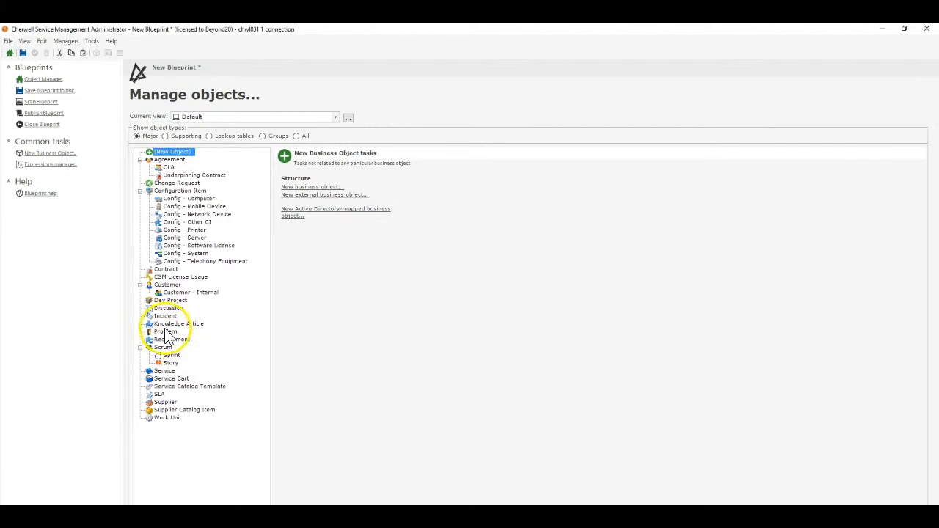
# Step: Start a new relationship on the Incident business object and check its link options page
pyautogui.click(168, 316)
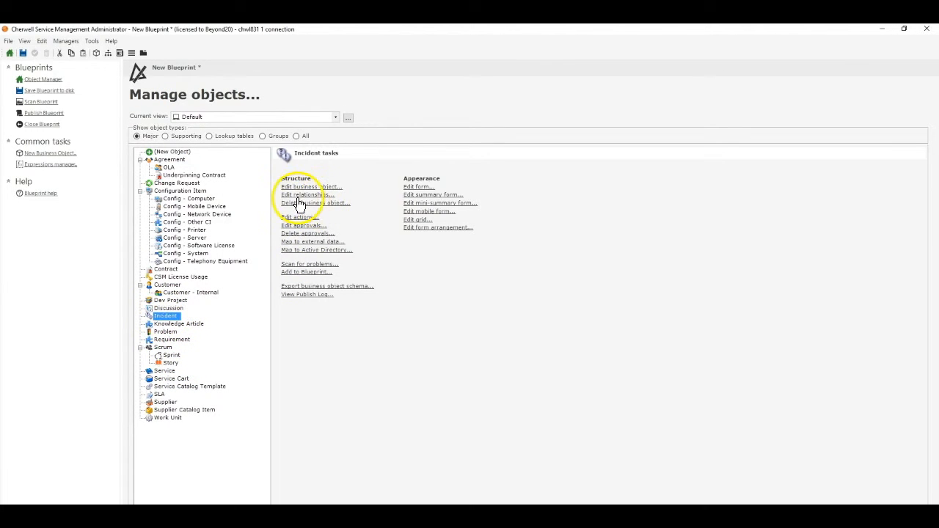
pyautogui.click(295, 195)
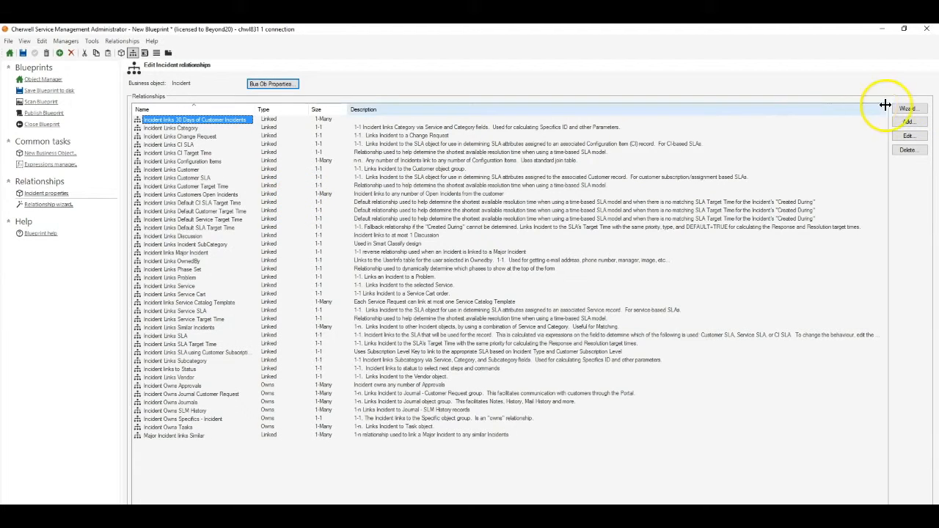
pyautogui.click(907, 121)
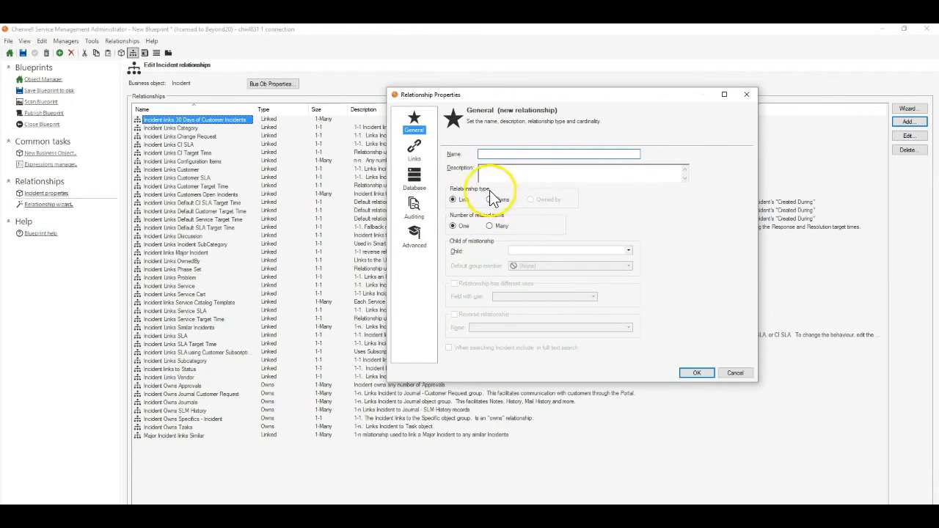
pyautogui.click(415, 150)
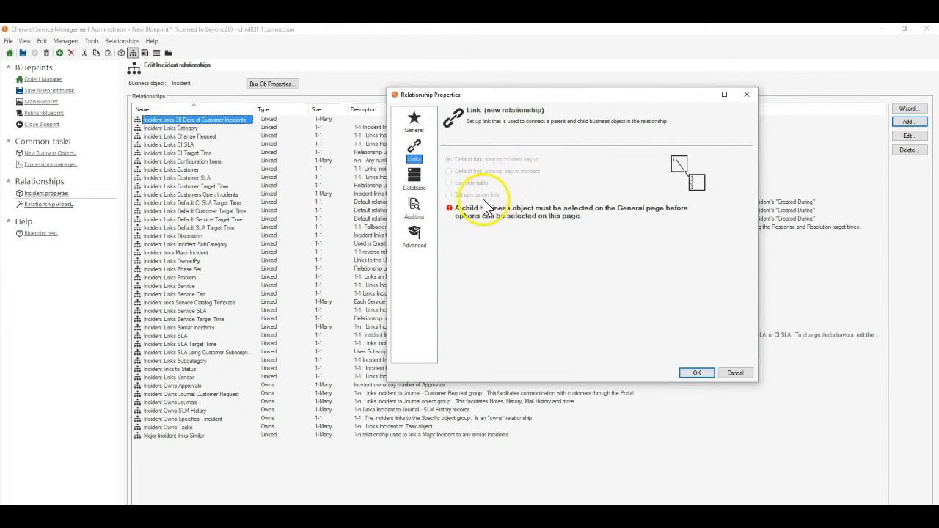
pyautogui.click(428, 122)
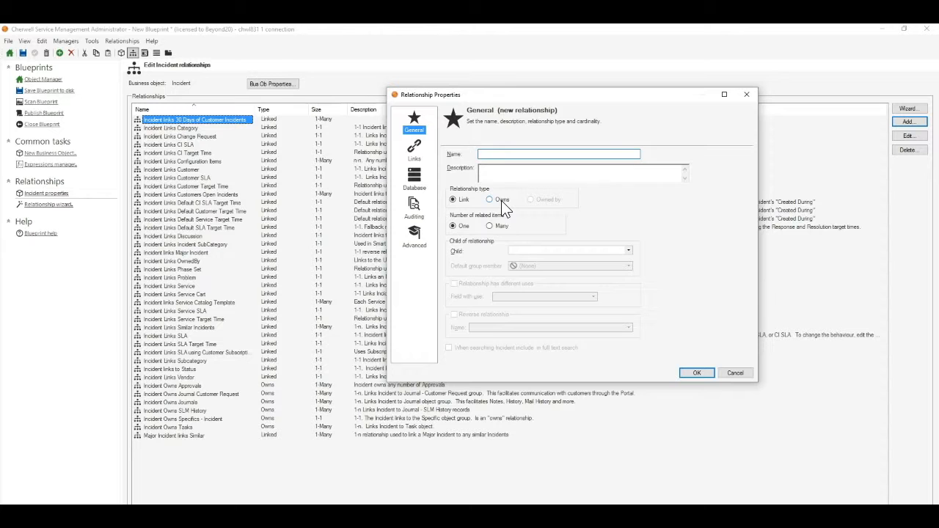
# Step: Try the Owns relationship type, browse the child objects it offers, and return the type to Link
pyautogui.click(501, 200)
pyautogui.click(534, 250)
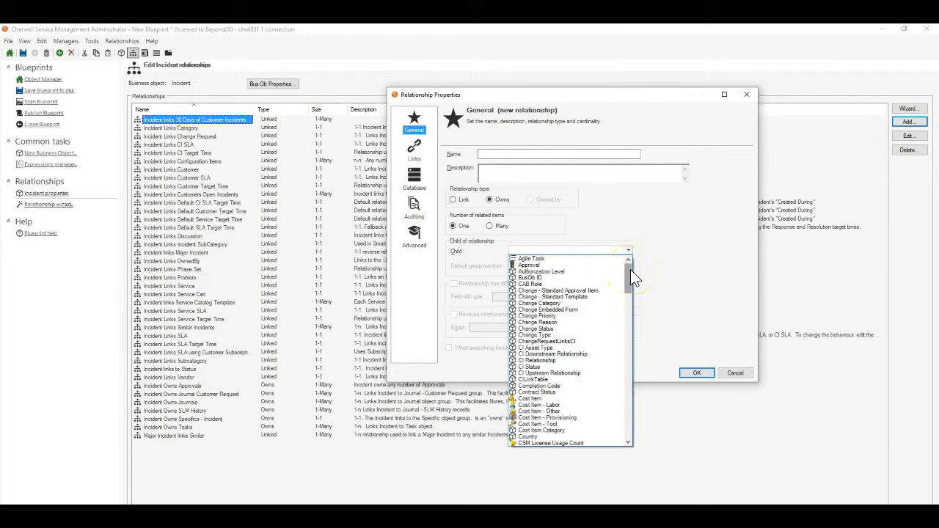
pyautogui.moveTo(630, 269); pyautogui.dragTo(610, 437)
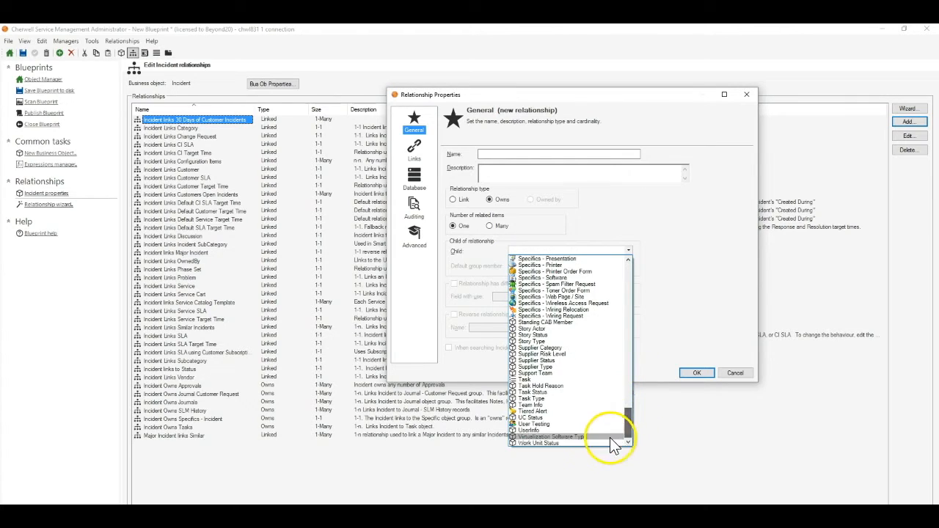
pyautogui.click(484, 263)
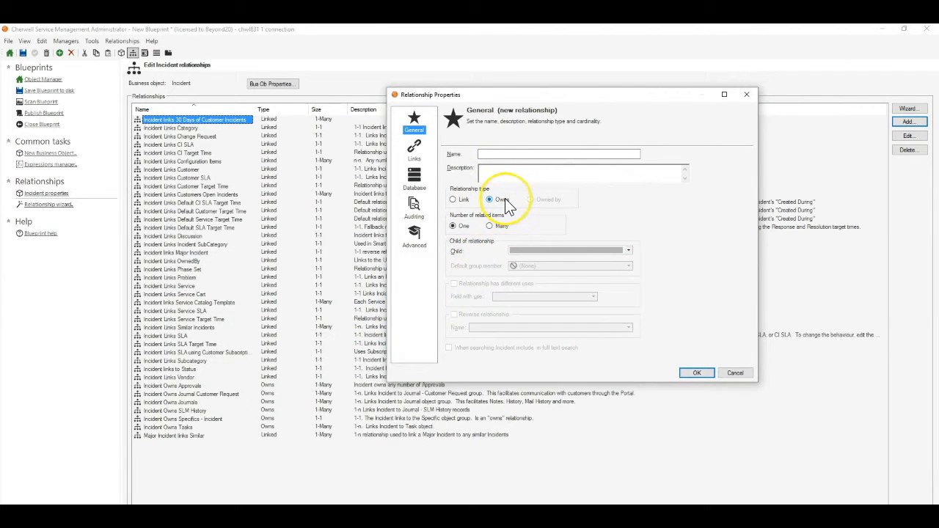
pyautogui.click(470, 198)
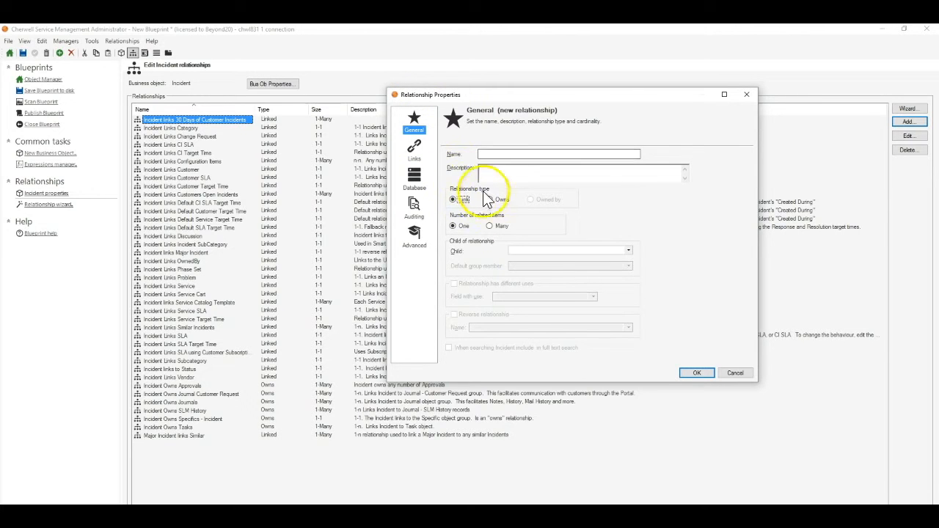
# Step: Set the new relationship's number of related items to Many and choose UserInfo as its child object
pyautogui.click(503, 228)
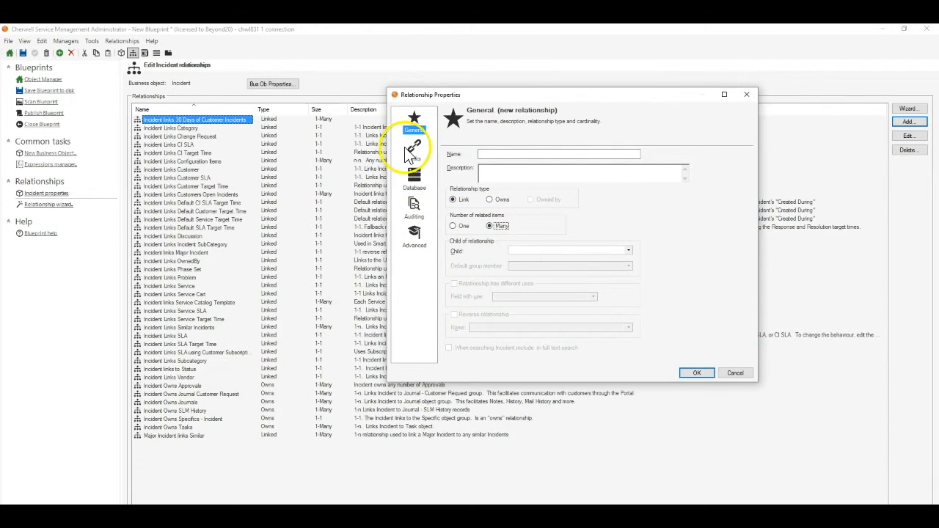
pyautogui.click(514, 251)
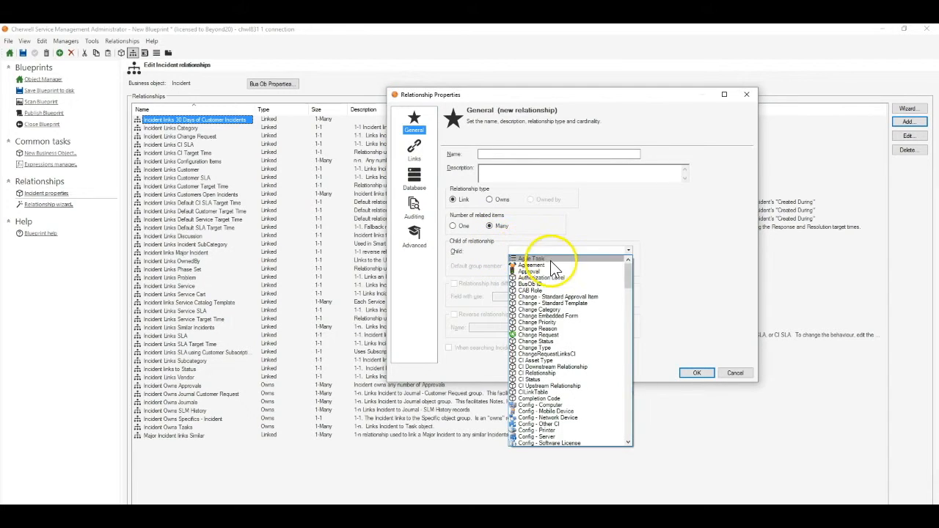
pyautogui.scroll(-1, 543, 361)
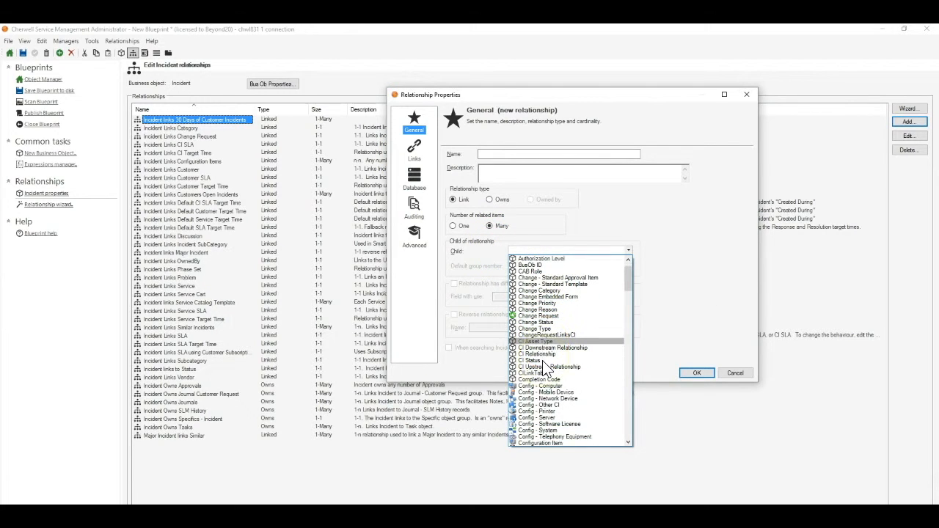
pyautogui.scroll(-1, 547, 372)
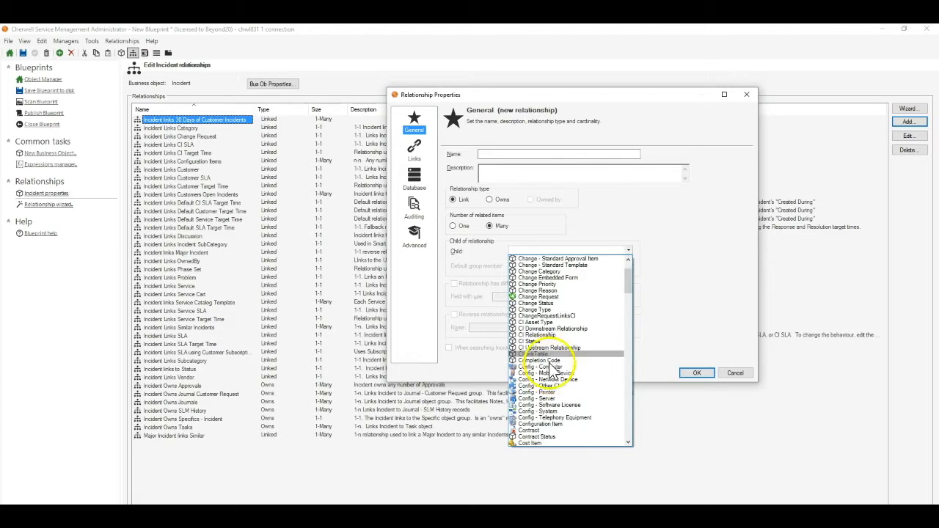
pyautogui.moveTo(628, 281); pyautogui.dragTo(622, 435)
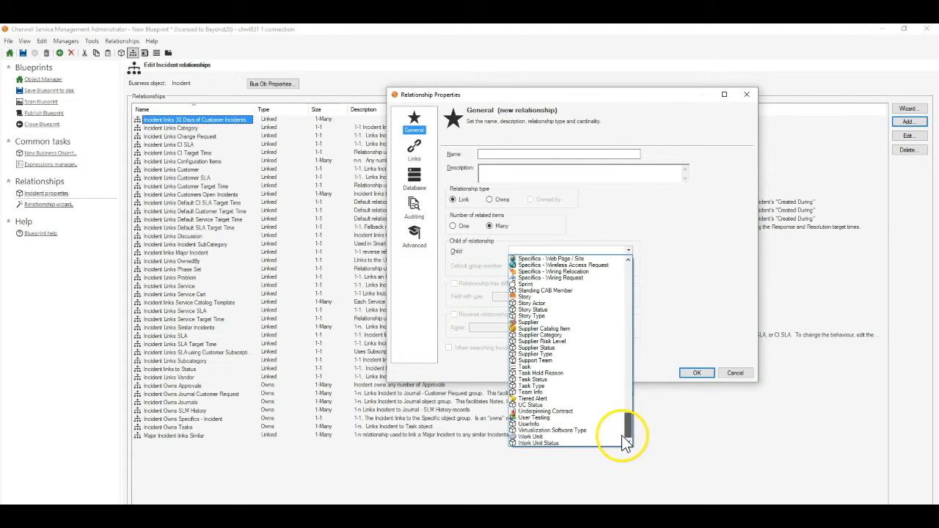
pyautogui.click(555, 424)
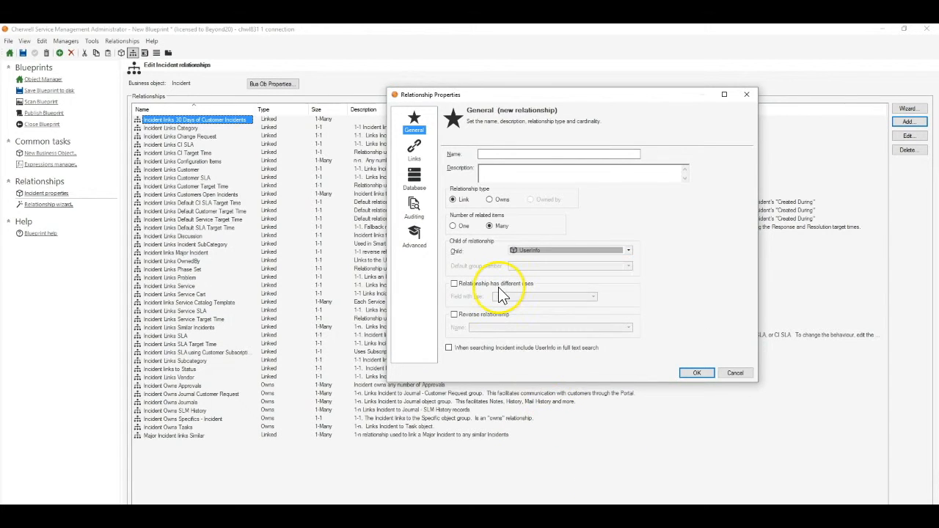
# Step: Examine the default link options for the UserInfo relationship and the UserInfo fields that could store the Incident ID
pyautogui.click(412, 151)
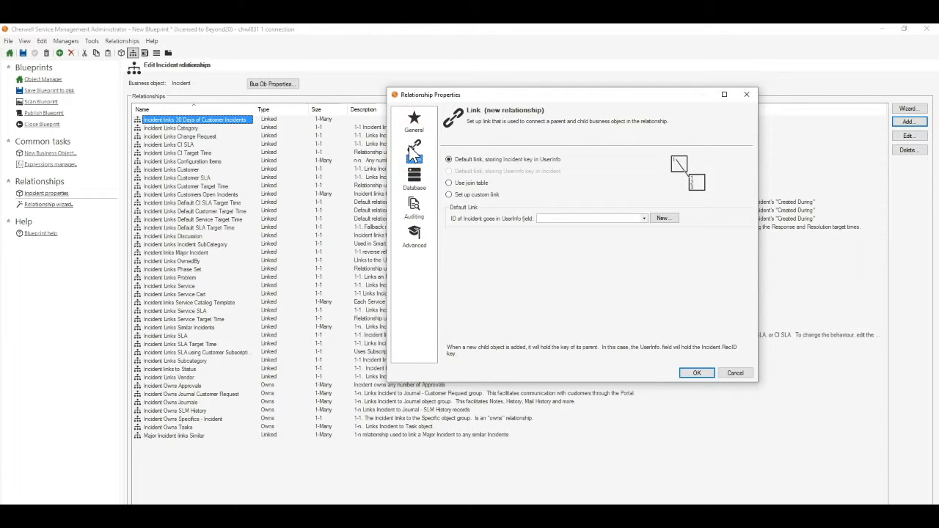
pyautogui.click(420, 119)
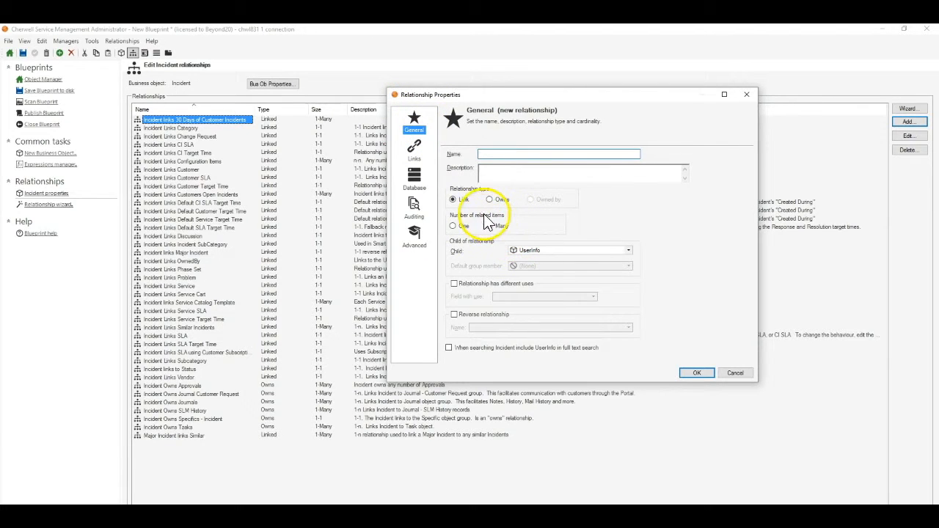
pyautogui.click(496, 226)
pyautogui.click(414, 151)
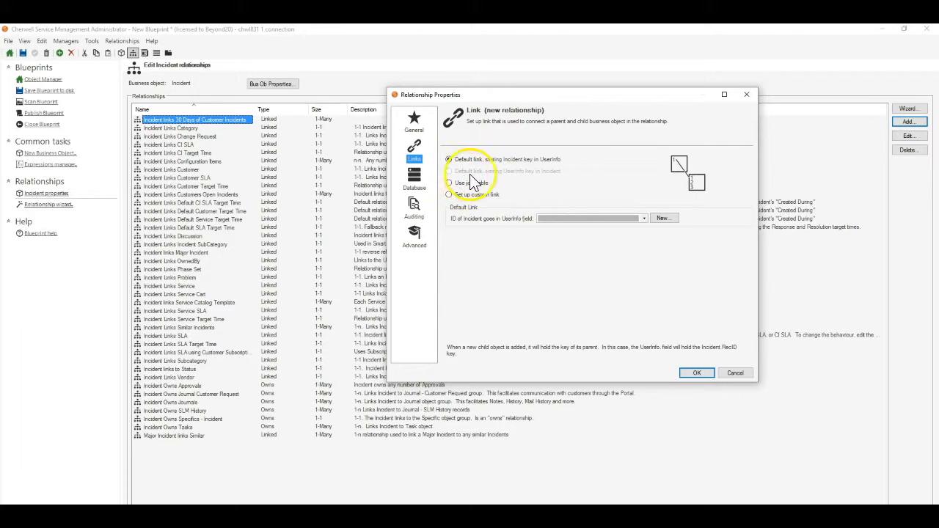
pyautogui.click(539, 165)
pyautogui.click(414, 121)
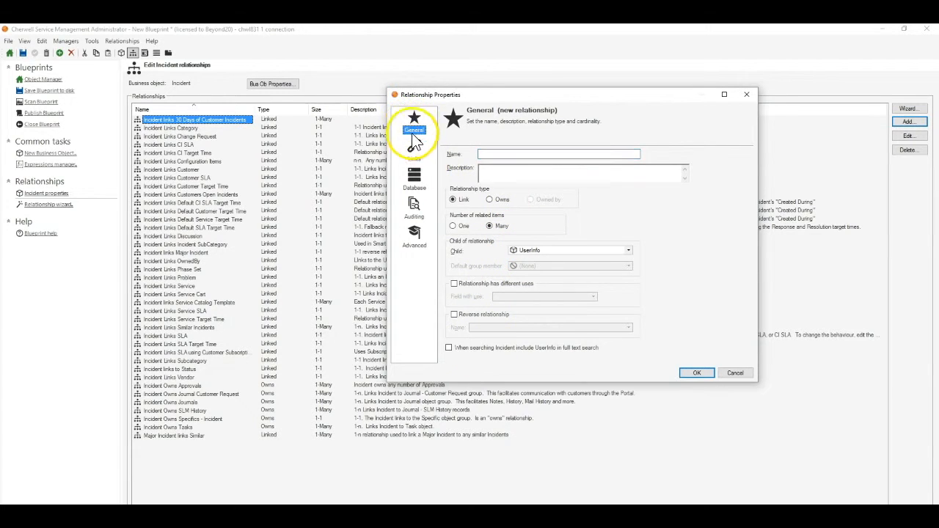
pyautogui.click(414, 153)
pyautogui.click(551, 220)
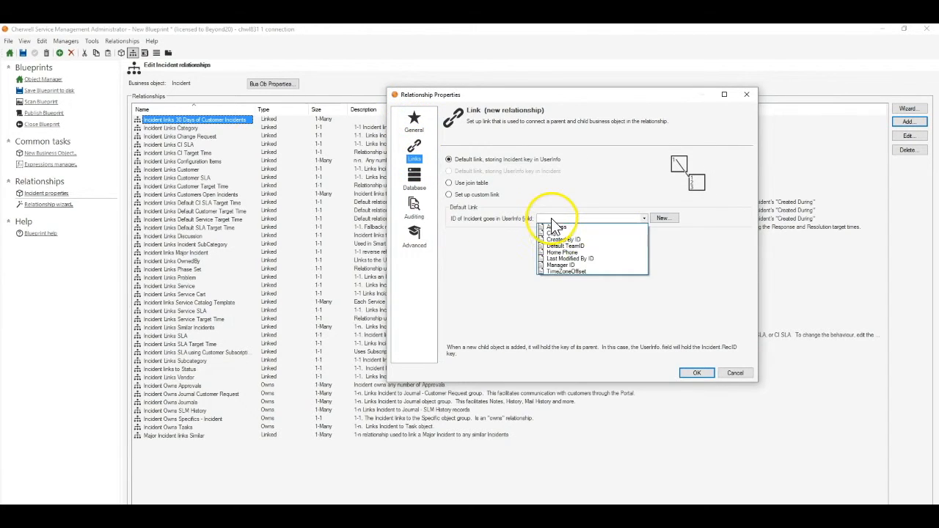
pyautogui.click(506, 257)
# Step: Link Incident and UserInfo through a join table, comparing the link options for one and many related items
pyautogui.click(415, 125)
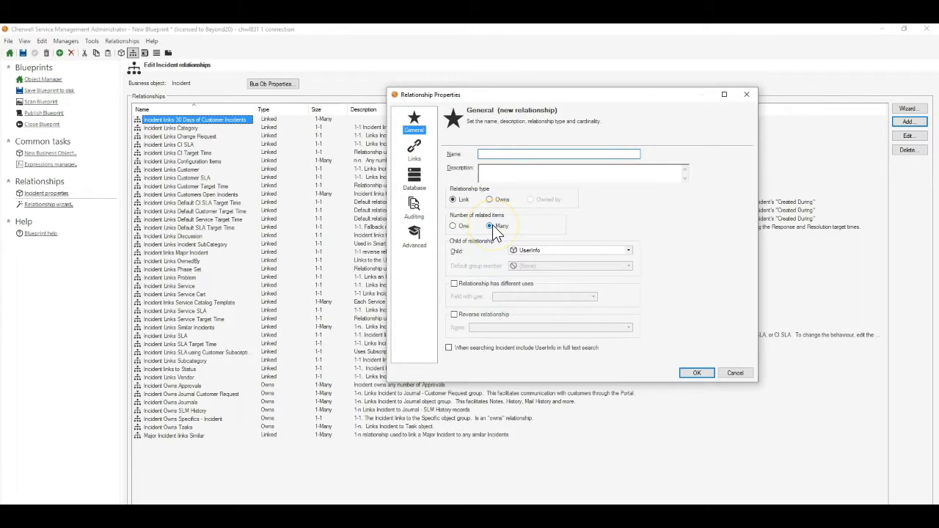
pyautogui.click(415, 149)
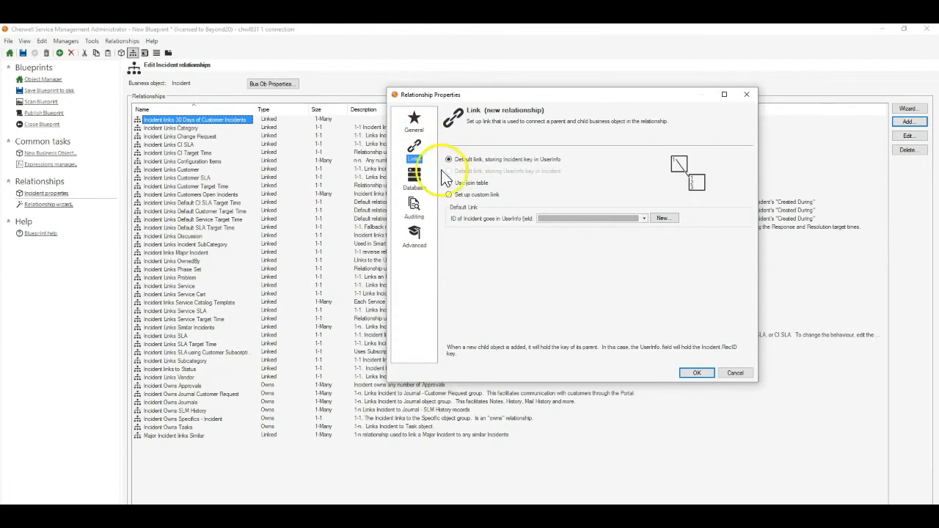
pyautogui.click(456, 183)
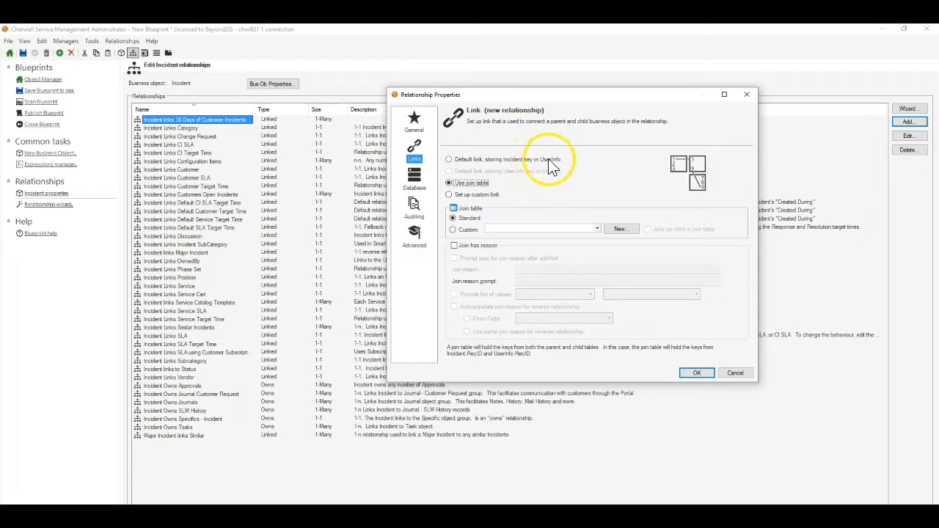
pyautogui.click(413, 123)
pyautogui.click(414, 147)
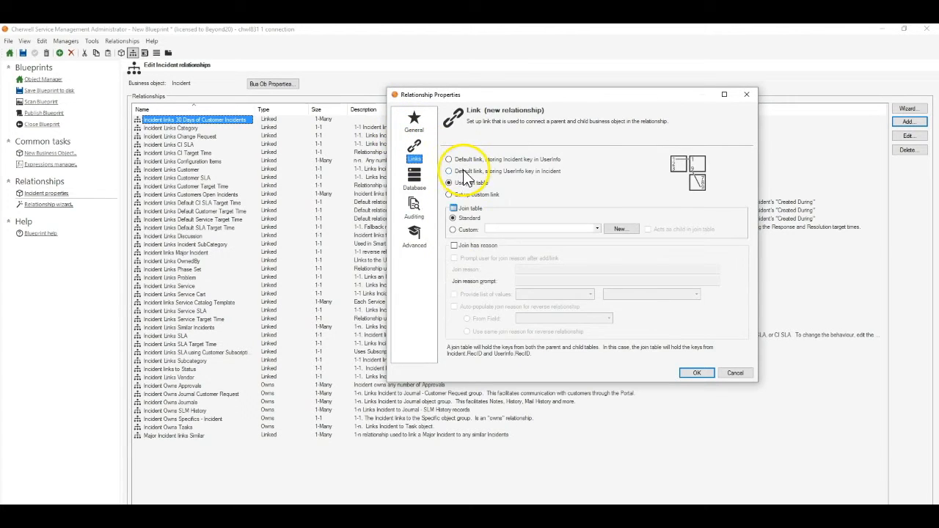
pyautogui.click(413, 123)
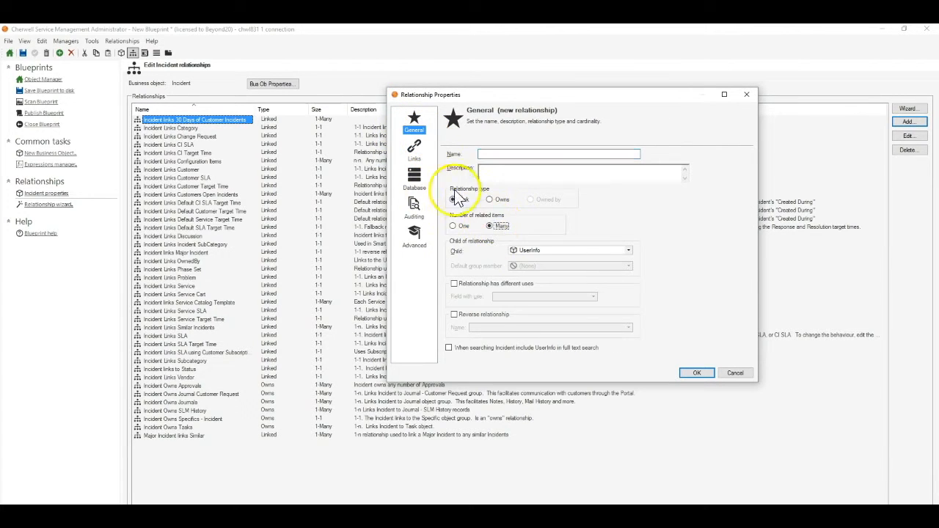
pyautogui.click(414, 149)
pyautogui.click(449, 183)
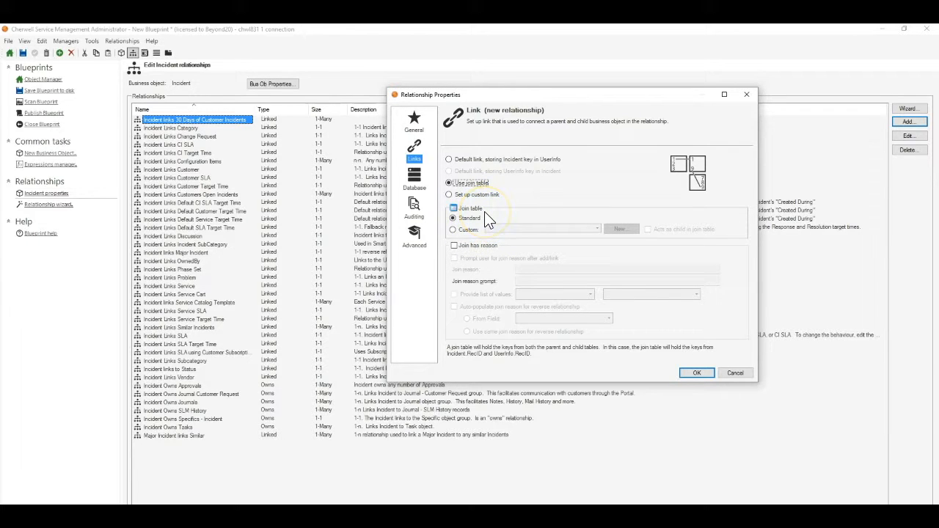
# Step: Try the custom join table option, review the fields for creating a new table, and return to the standard join table
pyautogui.click(462, 230)
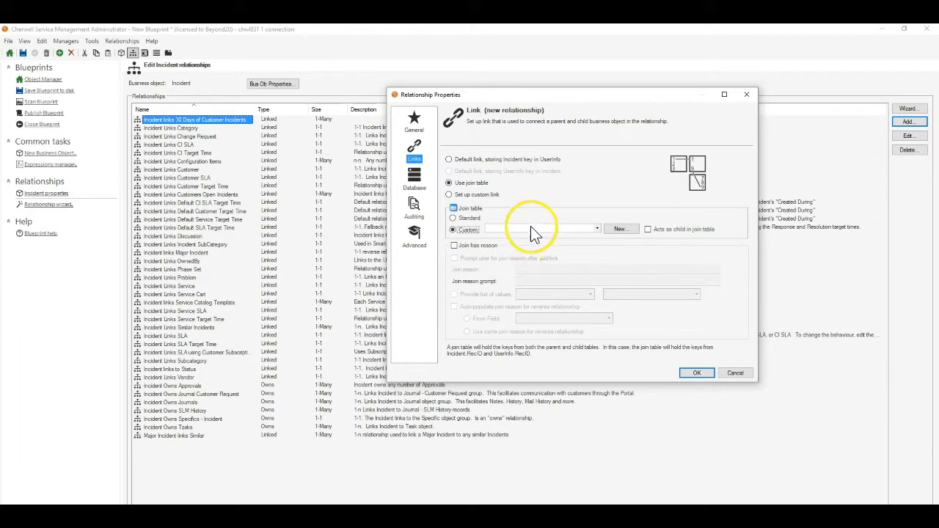
pyautogui.click(530, 227)
pyautogui.click(577, 211)
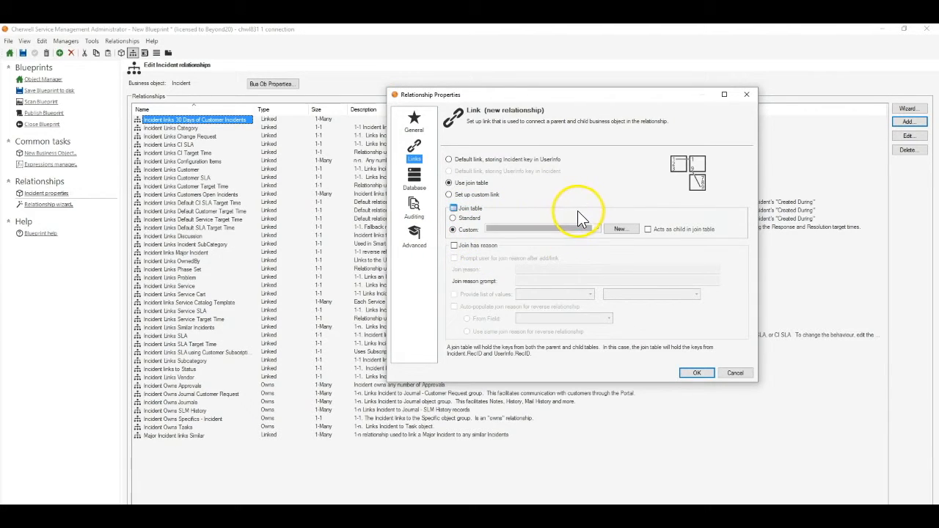
pyautogui.click(622, 232)
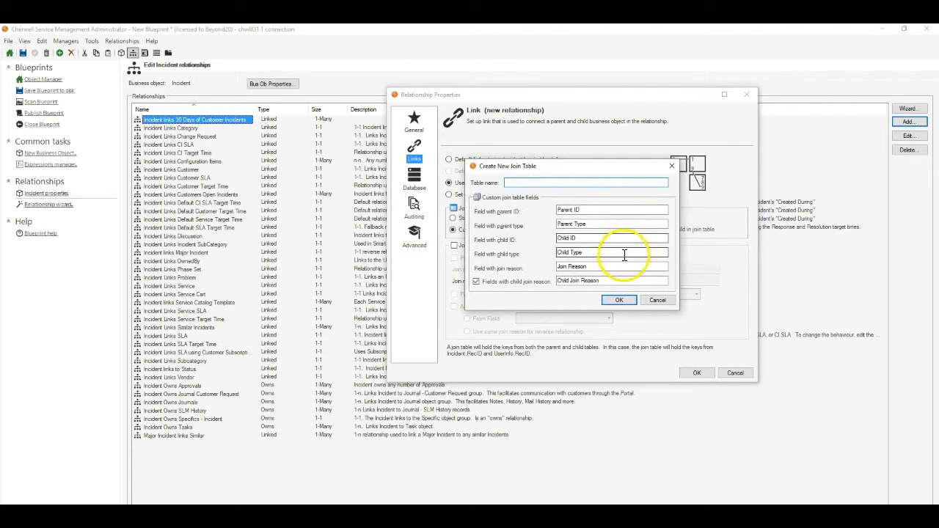
pyautogui.click(670, 298)
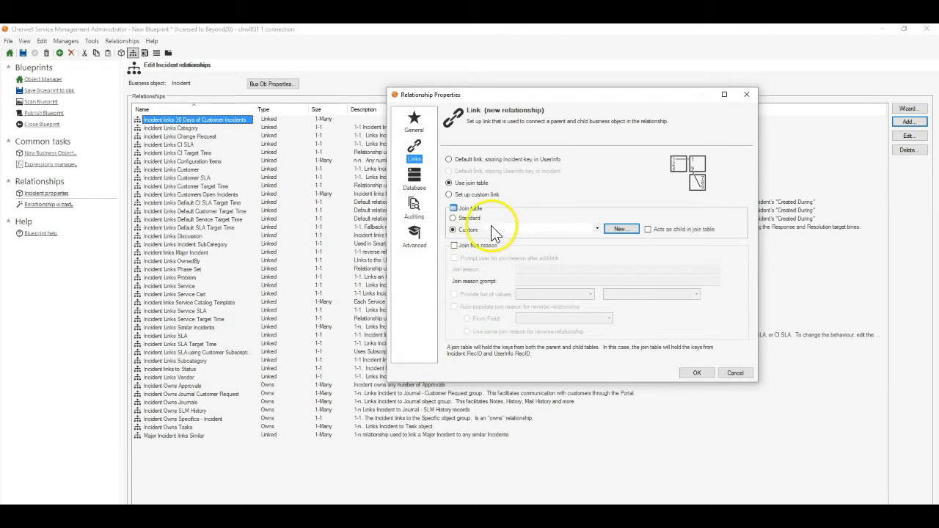
pyautogui.click(470, 218)
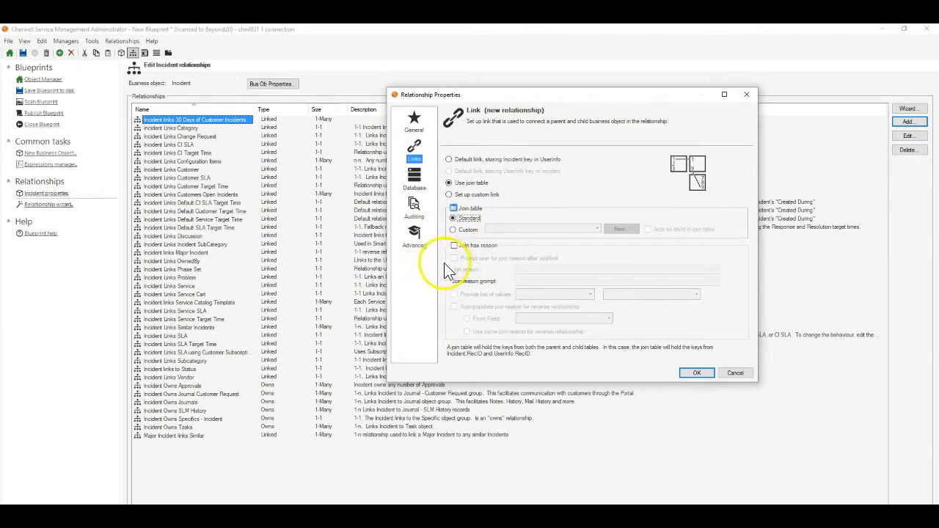
# Step: Enable the join reason, set it to "Test Reason", and set its prompt to "Enter the reason why these records are being linked:"
pyautogui.click(454, 246)
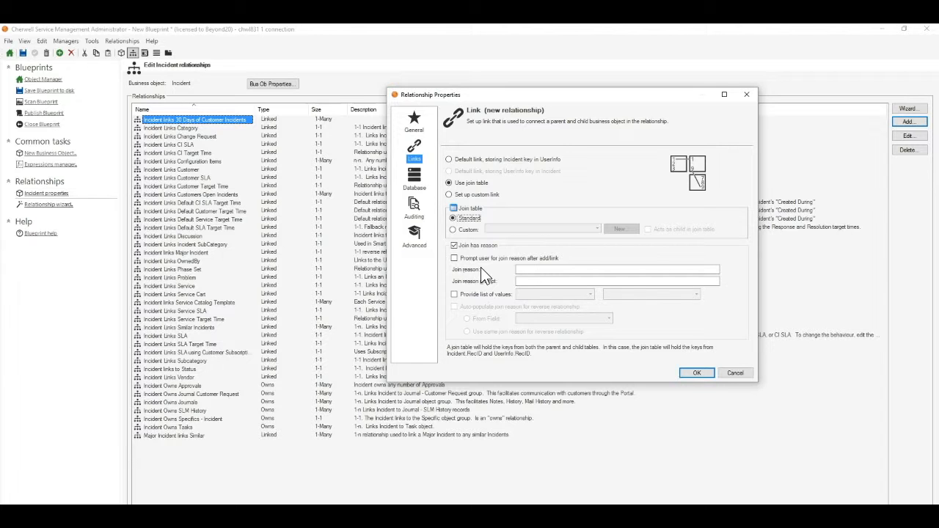
pyautogui.click(534, 269)
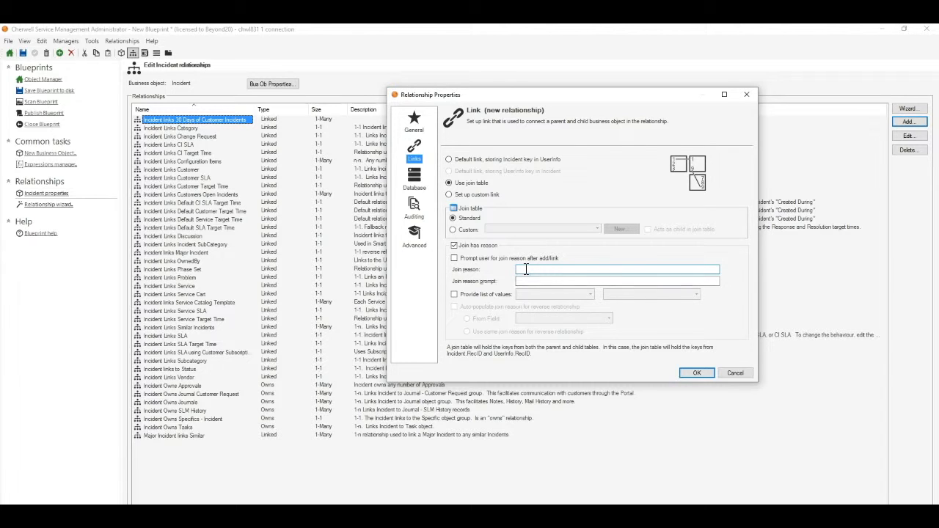
pyautogui.write('Test reason')
pyautogui.click(541, 283)
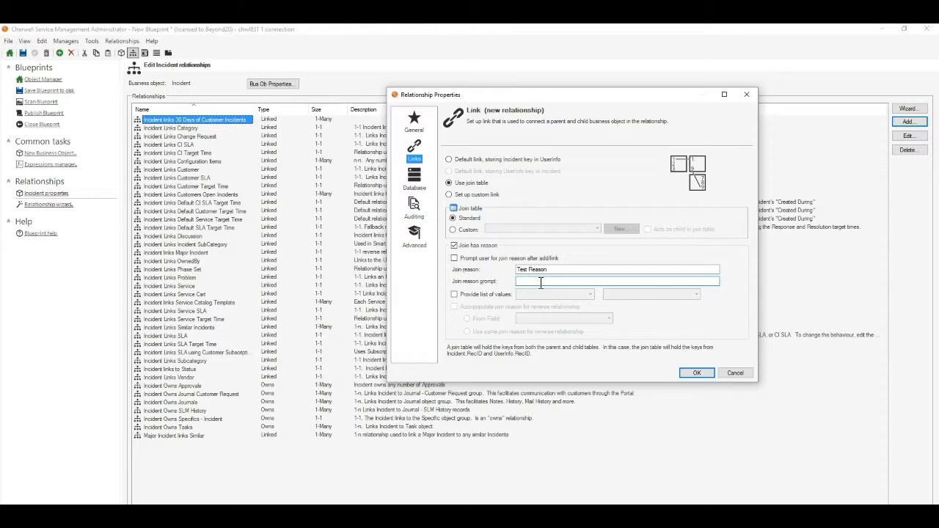
pyautogui.write('Enter the reason why these records are being linked')
# Step: Try providing a list of values for the join reason and look through the available source objects
pyautogui.click(488, 295)
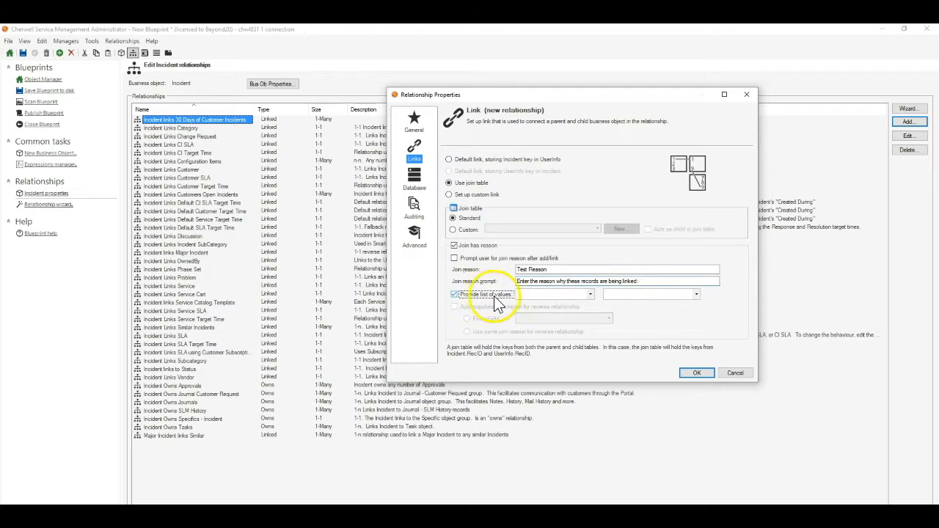
pyautogui.click(543, 295)
pyautogui.moveTo(591, 316); pyautogui.dragTo(598, 499)
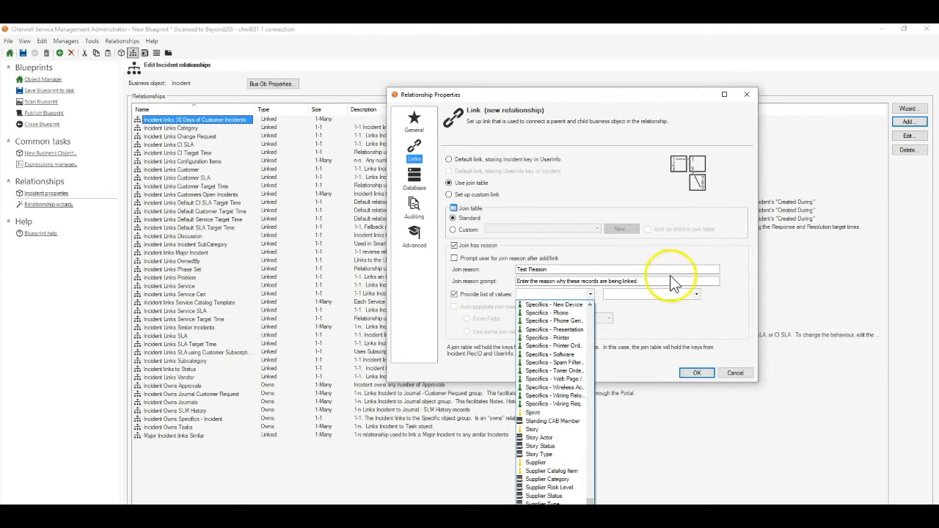
pyautogui.click(676, 301)
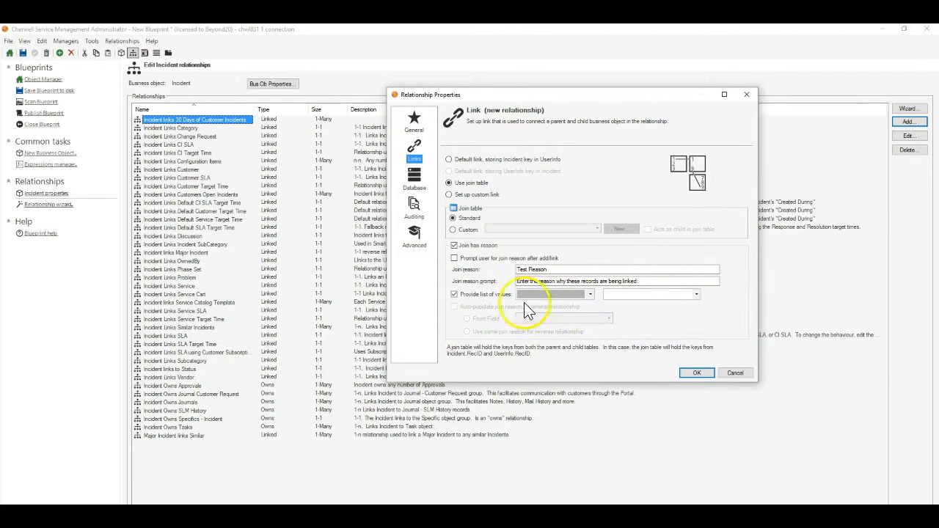
pyautogui.click(457, 294)
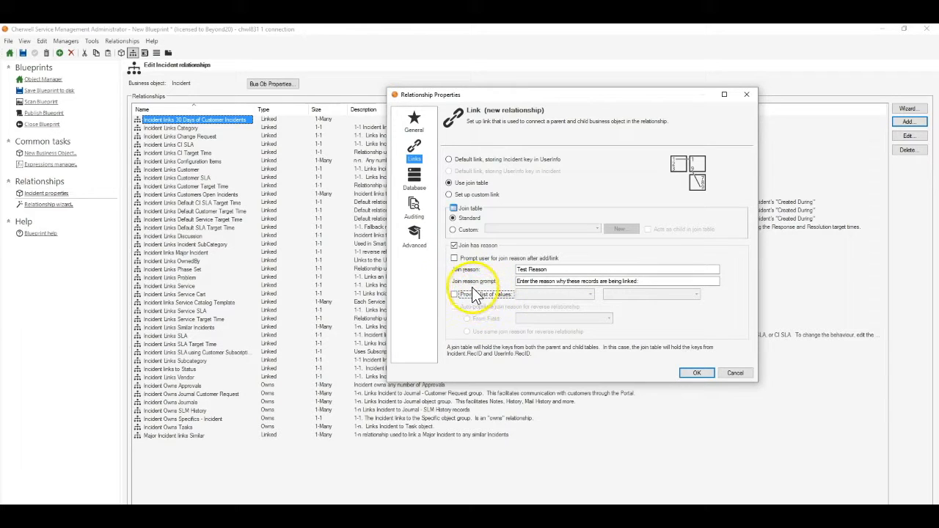
# Step: Enable prompting the user for the join reason after add/link, and review the relationship's database, auditing and advanced options
pyautogui.click(473, 258)
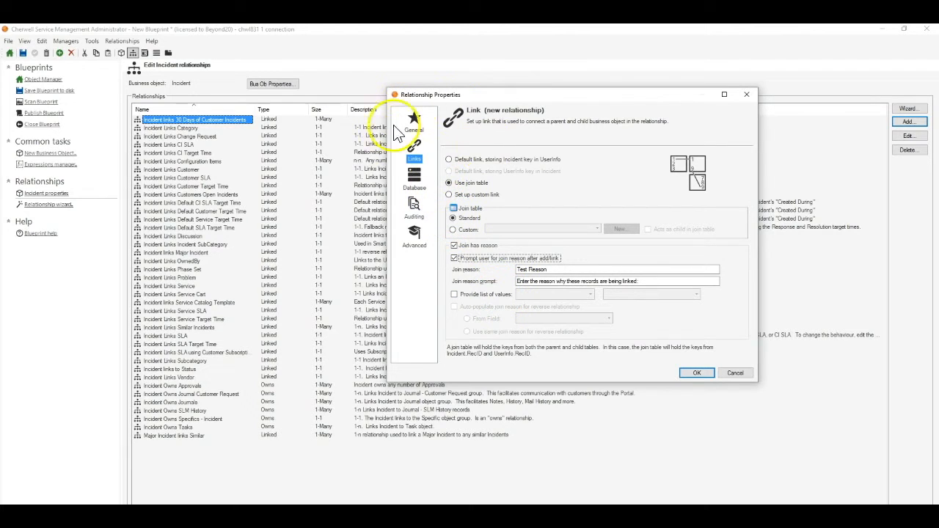
pyautogui.click(410, 184)
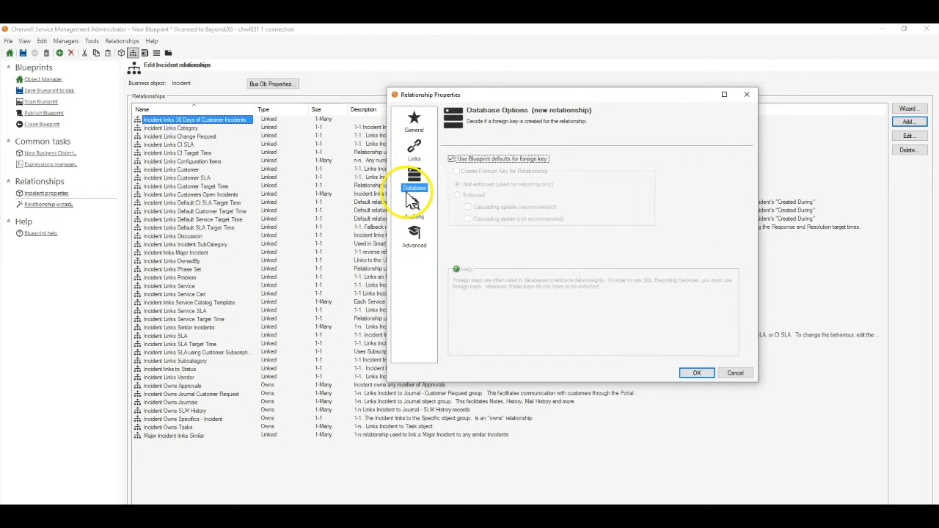
pyautogui.click(418, 209)
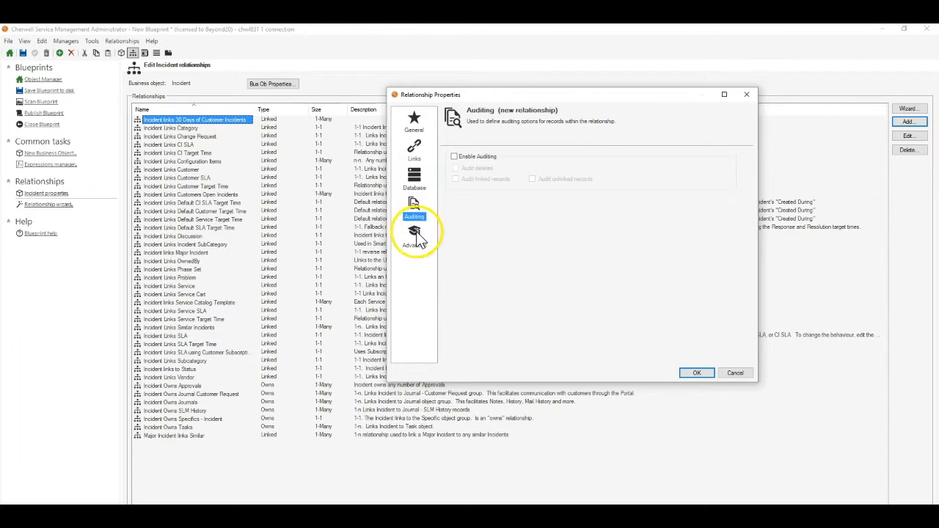
pyautogui.click(419, 244)
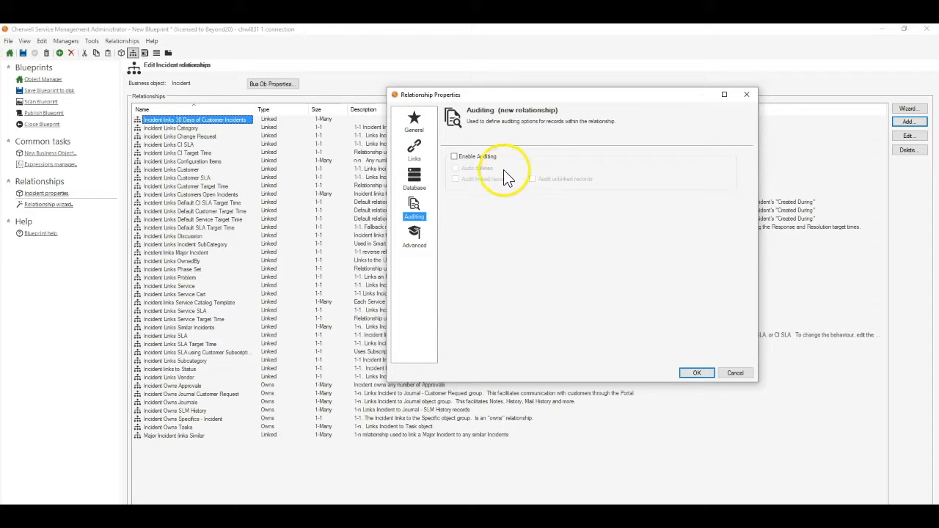
pyautogui.click(432, 229)
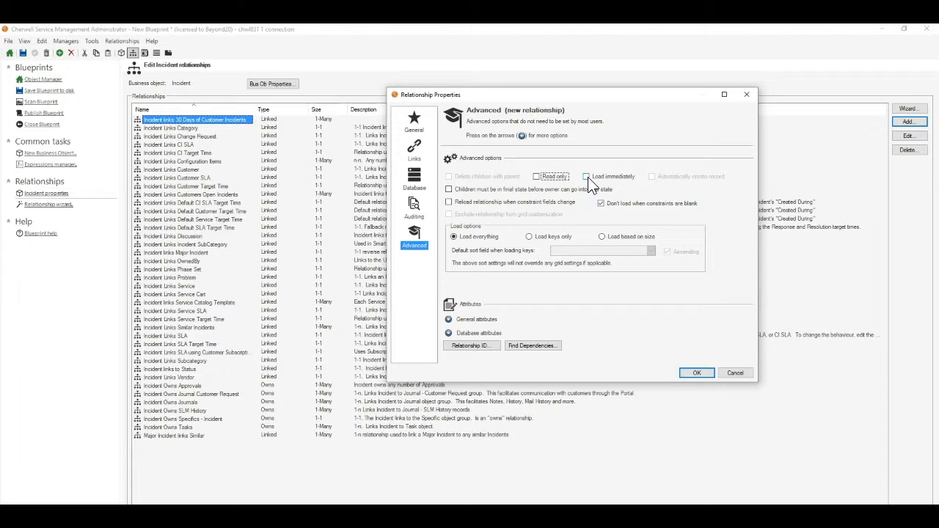
# Step: Switch the relationship to a custom link that uses constraints, checking the advanced options for custom links
pyautogui.click(416, 156)
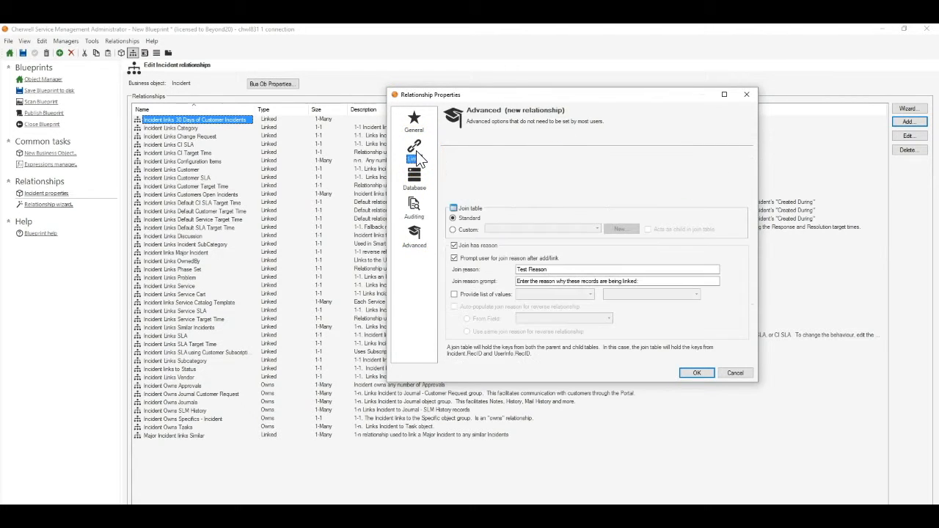
pyautogui.click(459, 196)
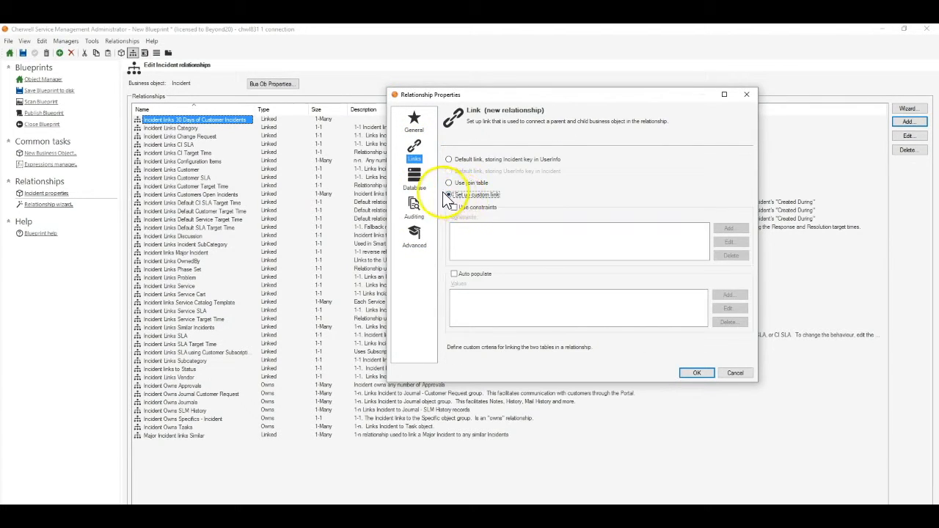
pyautogui.click(414, 235)
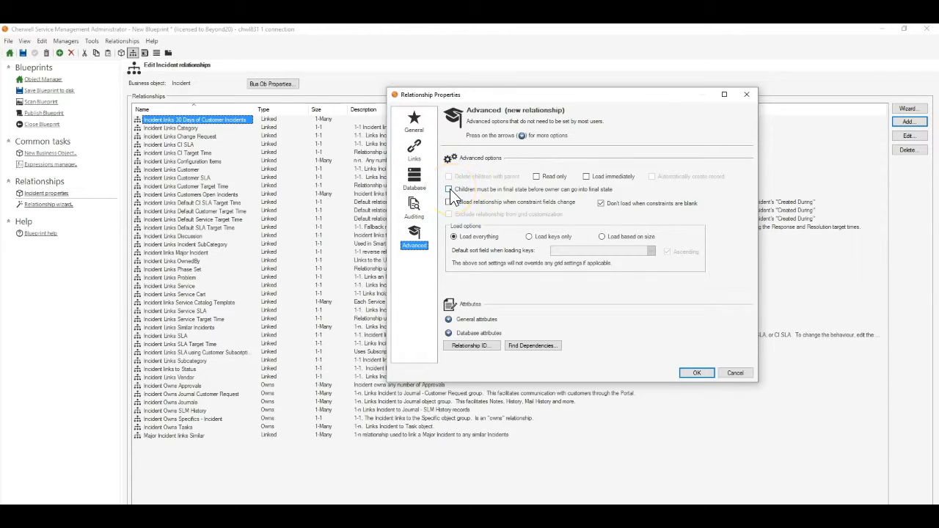
pyautogui.click(416, 150)
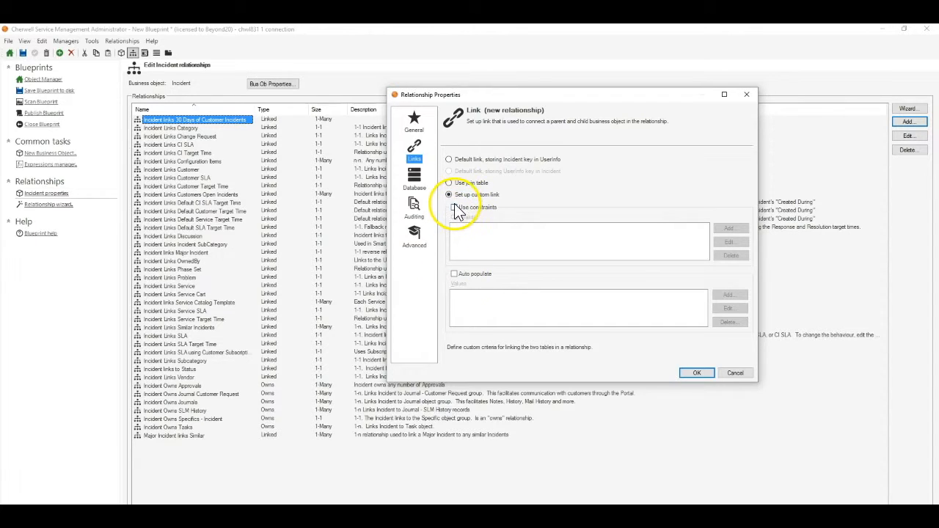
pyautogui.click(455, 208)
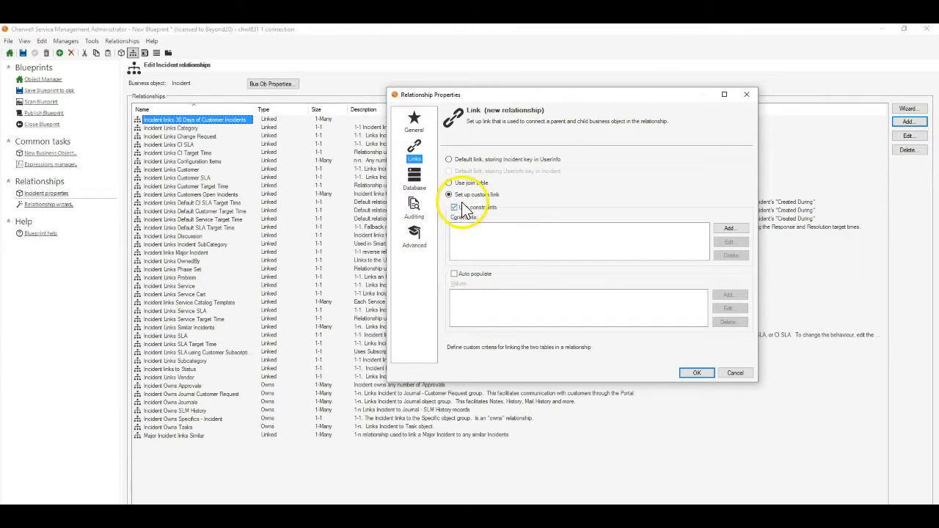
# Step: Start a new constraint on the UserInfo Last Name field
pyautogui.click(728, 228)
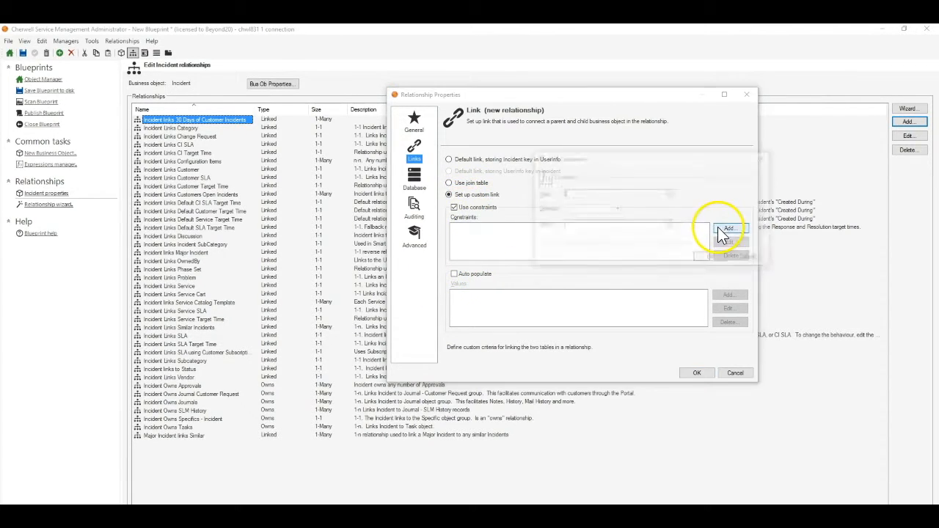
pyautogui.moveTo(660, 158); pyautogui.dragTo(239, 133)
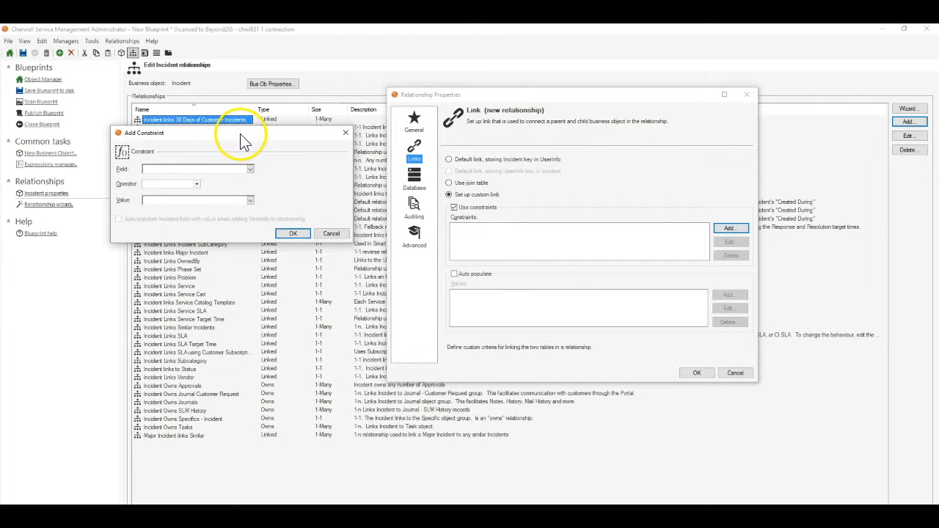
pyautogui.click(250, 170)
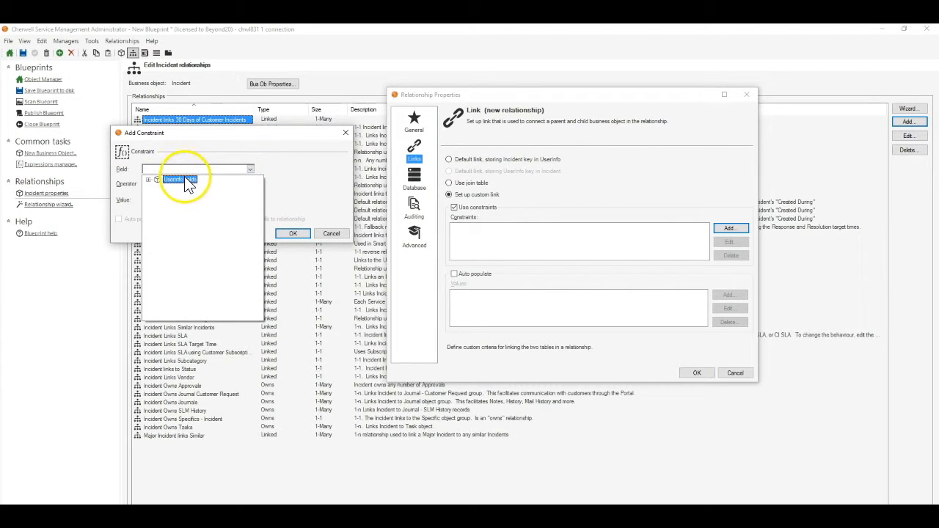
pyautogui.click(184, 192)
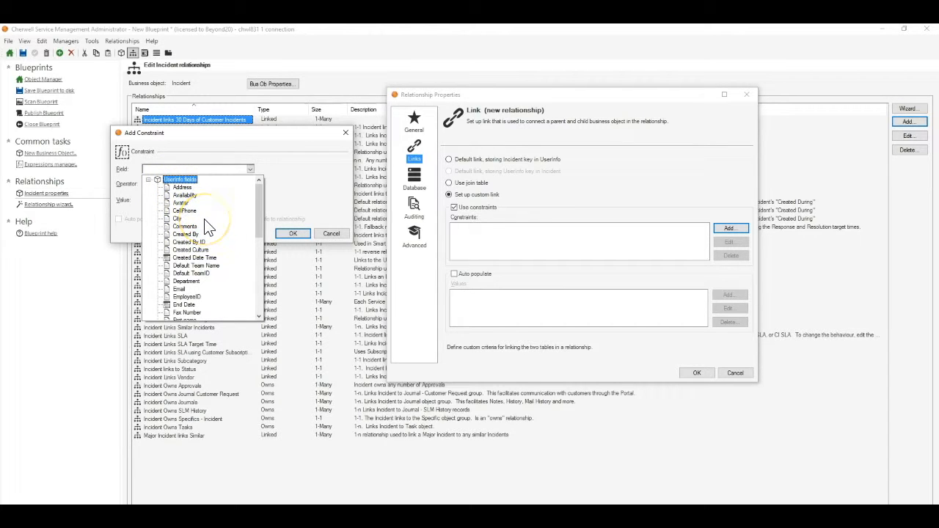
pyautogui.scroll(-6, 206, 223)
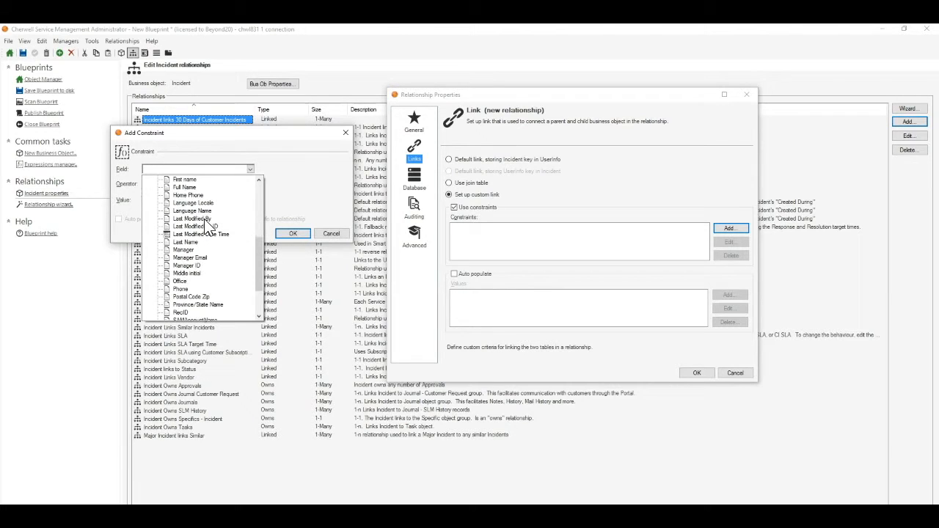
pyautogui.click(184, 243)
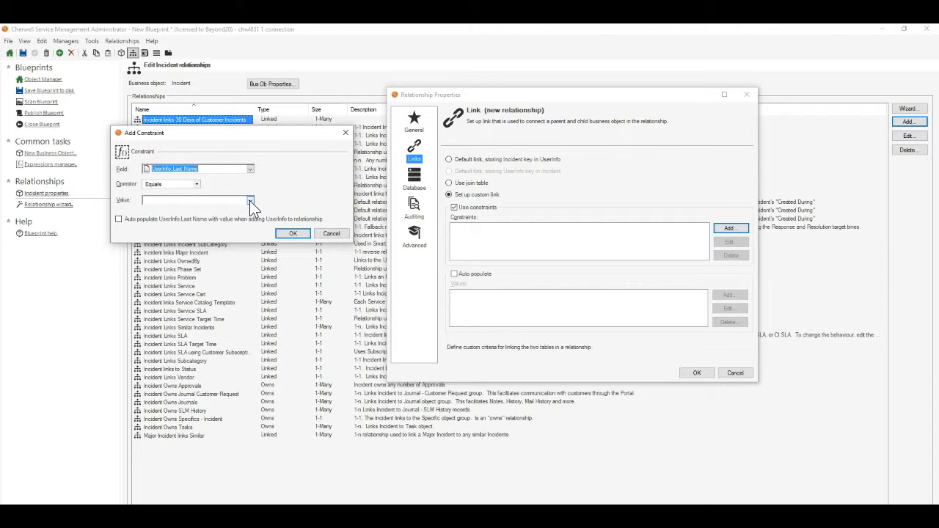
# Step: Set the constraint's value to a sample last name, reviewing the available value sources, and save the constraint
pyautogui.click(249, 201)
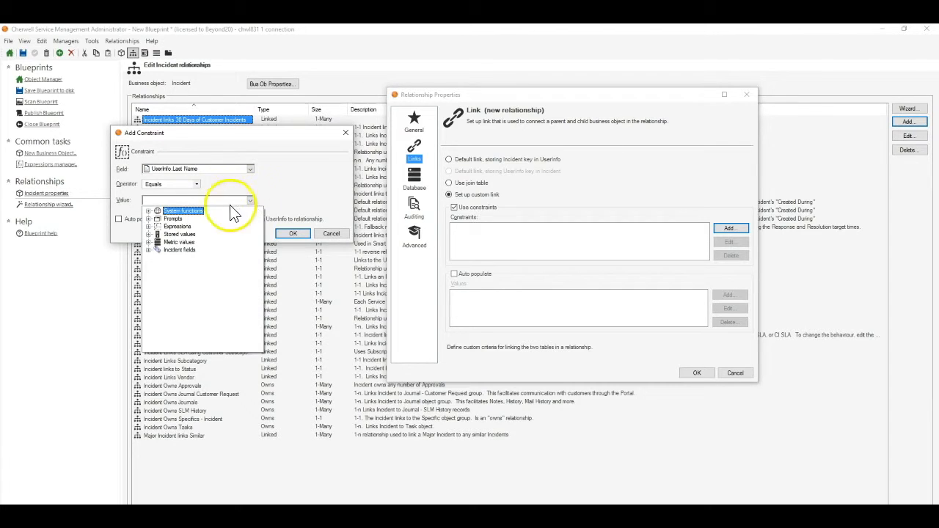
pyautogui.click(164, 200)
pyautogui.click(146, 201)
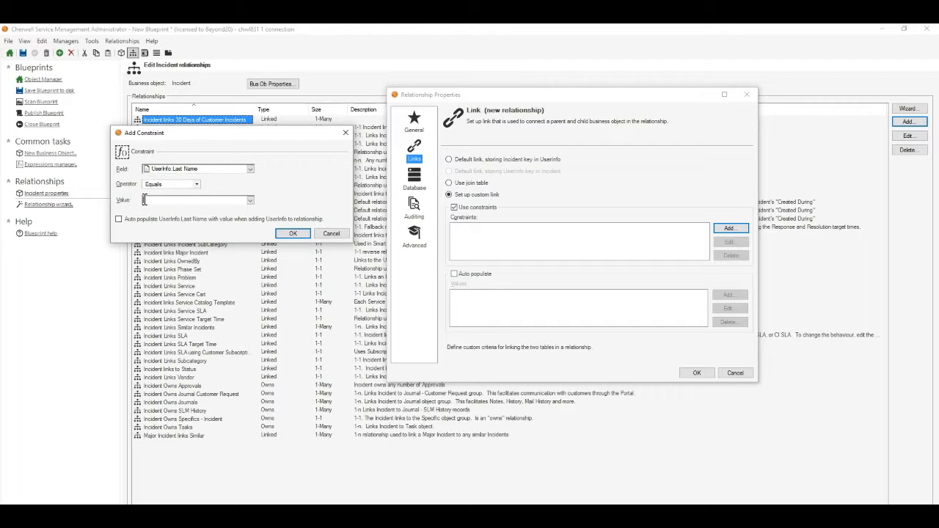
pyautogui.write('Smith')
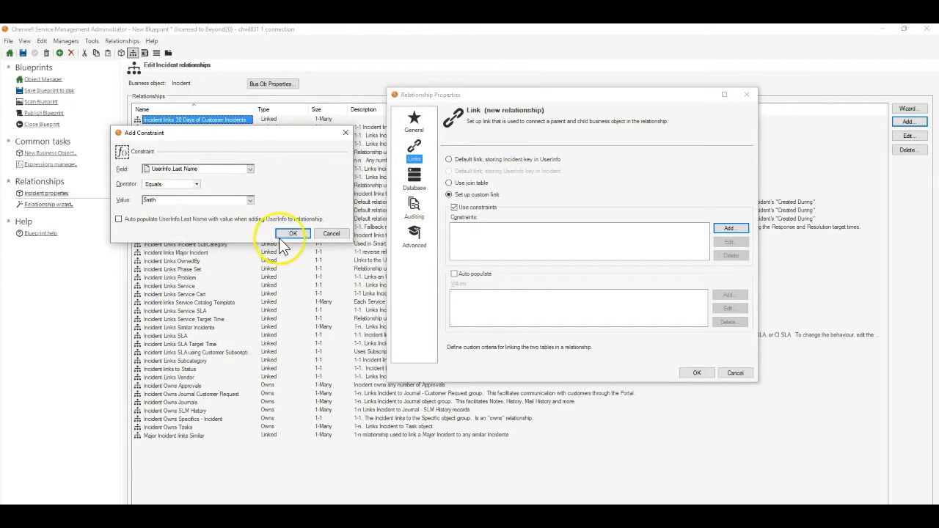
pyautogui.click(293, 235)
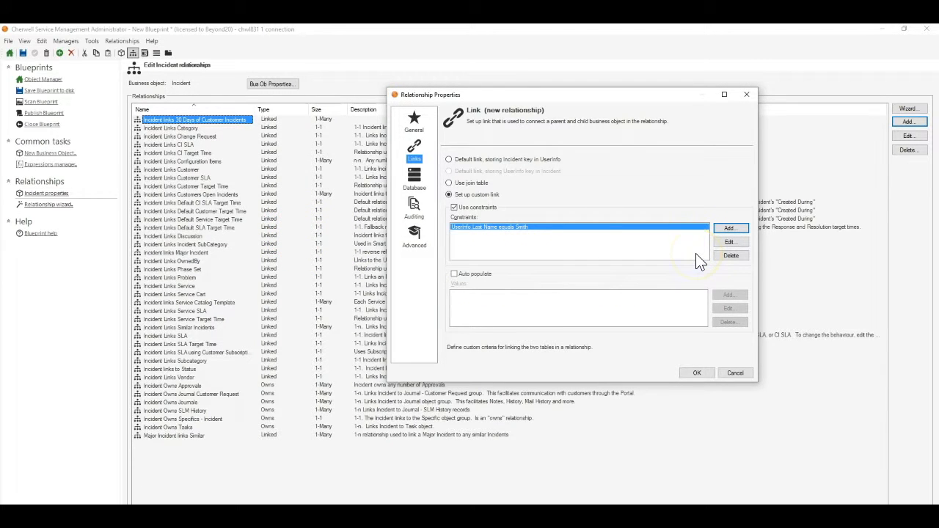
# Step: Edit the last-name constraint so its value is the Incident Owned By field, reviewing the system functions and Incident fields
pyautogui.click(729, 242)
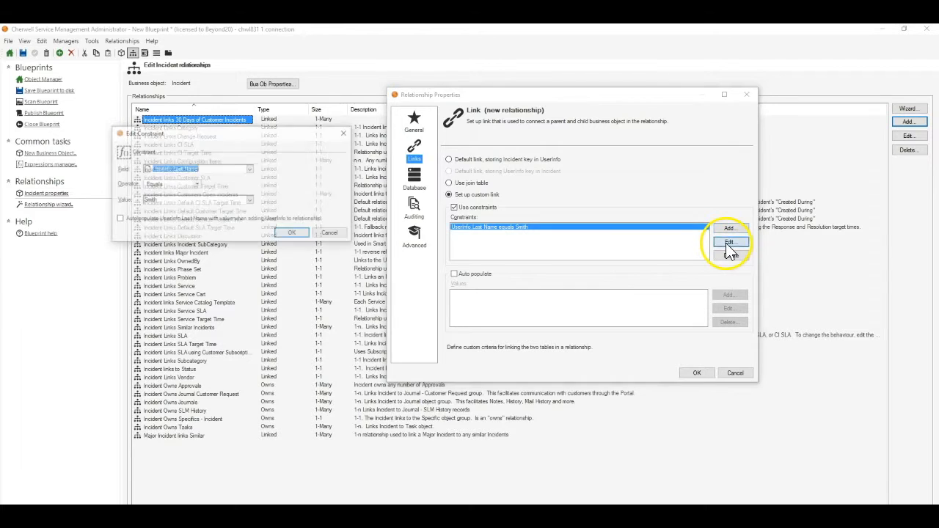
pyautogui.click(250, 200)
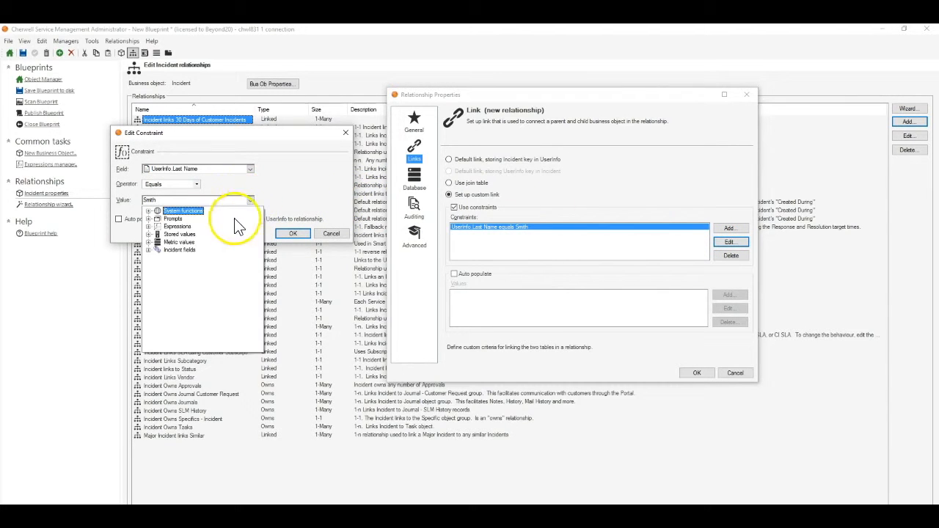
pyautogui.doubleClick(179, 251)
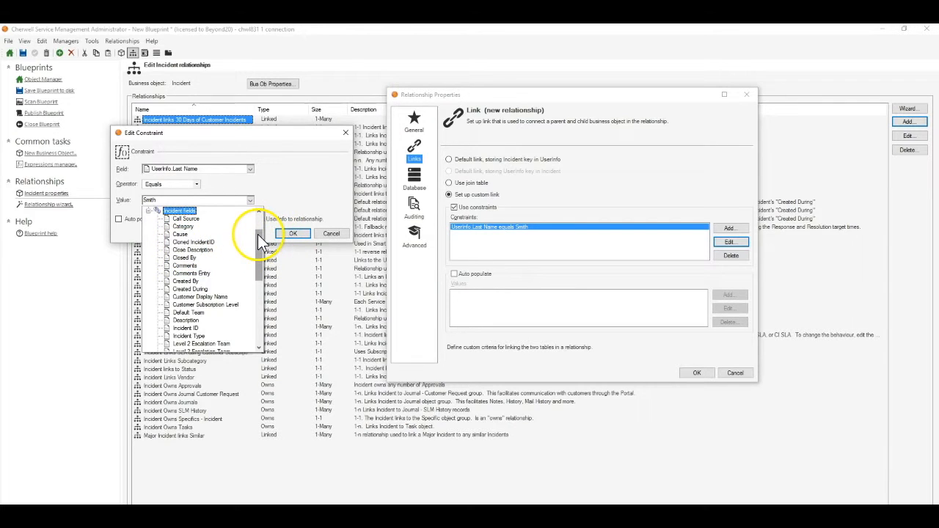
pyautogui.moveTo(258, 235)
pyautogui.mouseDown()
pyautogui.moveTo(265, 297)
pyautogui.moveTo(252, 277)
pyautogui.moveTo(258, 219)
pyautogui.mouseUp()
pyautogui.doubleClick(176, 250)
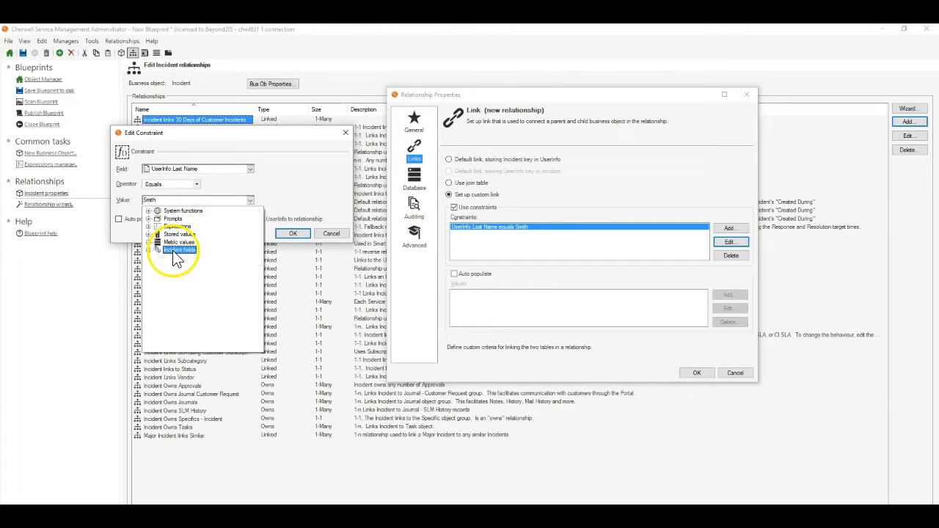
pyautogui.doubleClick(169, 212)
pyautogui.doubleClick(168, 214)
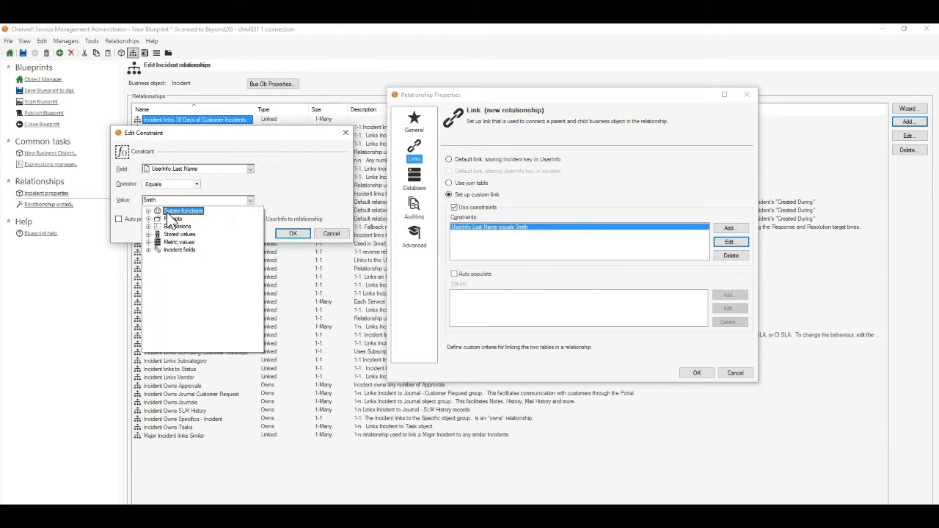
pyautogui.doubleClick(179, 250)
pyautogui.scroll(-6, 202, 275)
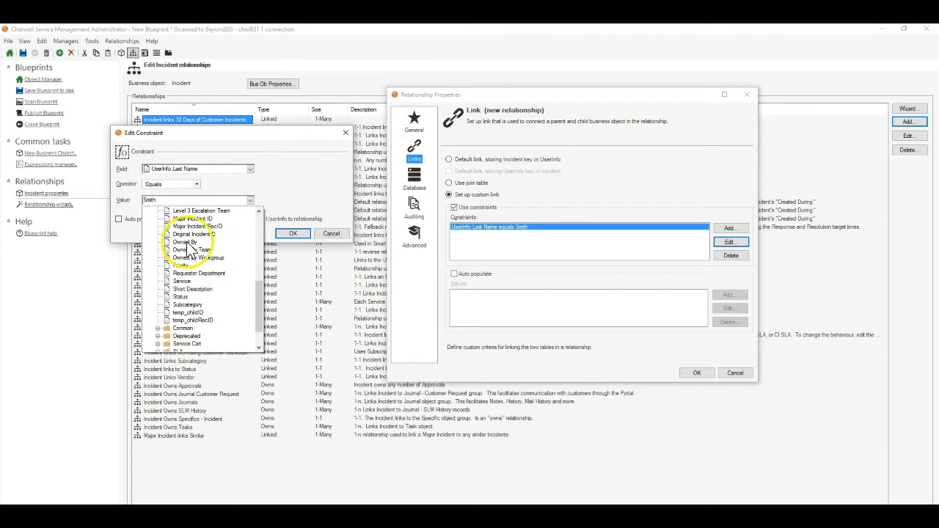
pyautogui.click(188, 242)
pyautogui.moveTo(205, 202); pyautogui.dragTo(133, 211)
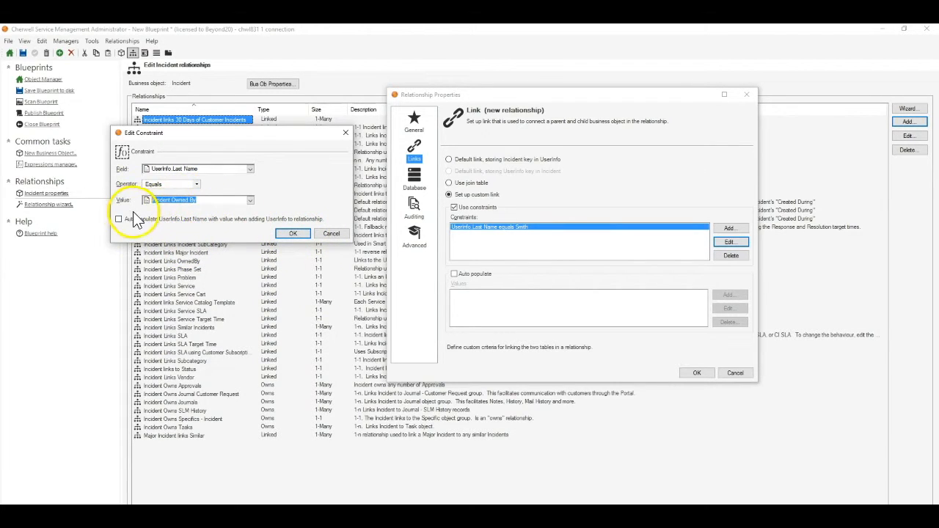
# Step: Change the constraint's field to UserInfo Full Name and enable auto-populating it when adding UserInfo to the relationship
pyautogui.click(252, 170)
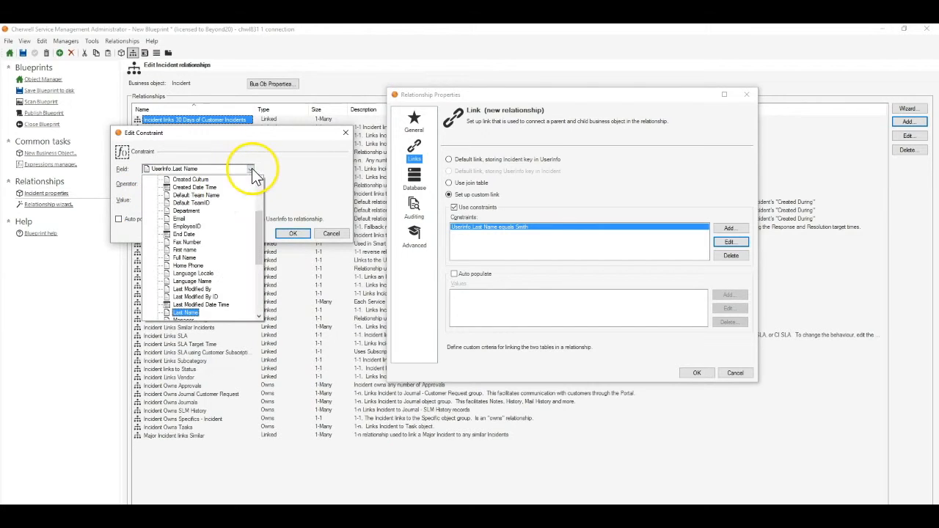
pyautogui.click(184, 257)
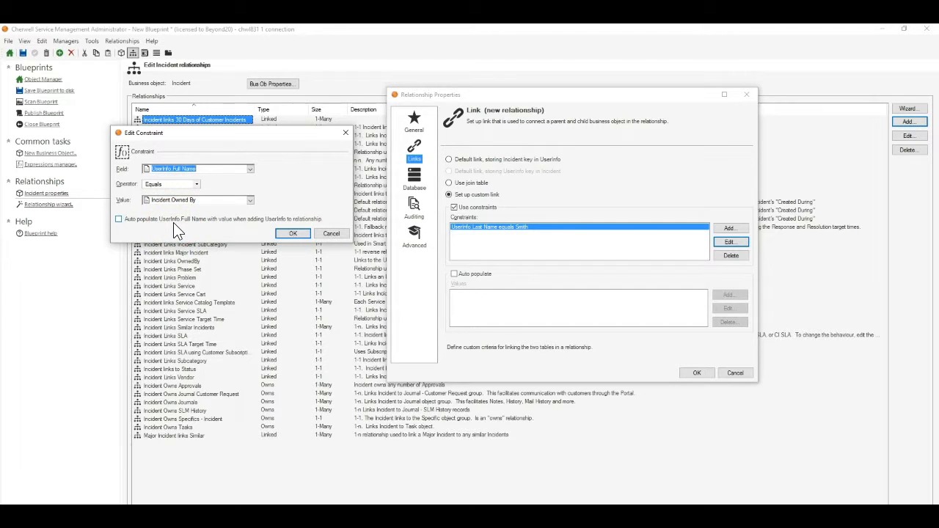
pyautogui.click(173, 221)
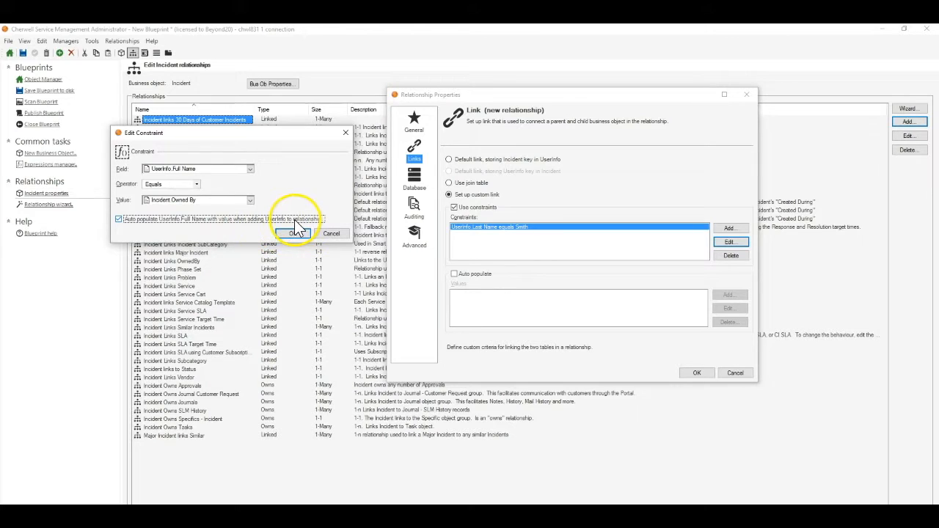
pyautogui.moveTo(233, 200); pyautogui.dragTo(141, 218)
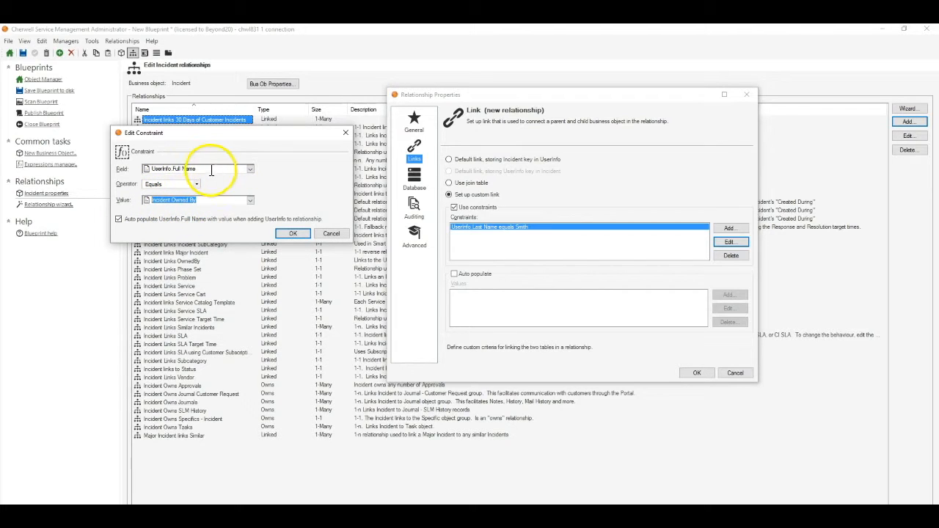
# Step: Save the edited constraint that matches UserInfo Full Name to Incident Owned By
pyautogui.moveTo(207, 169); pyautogui.dragTo(154, 168)
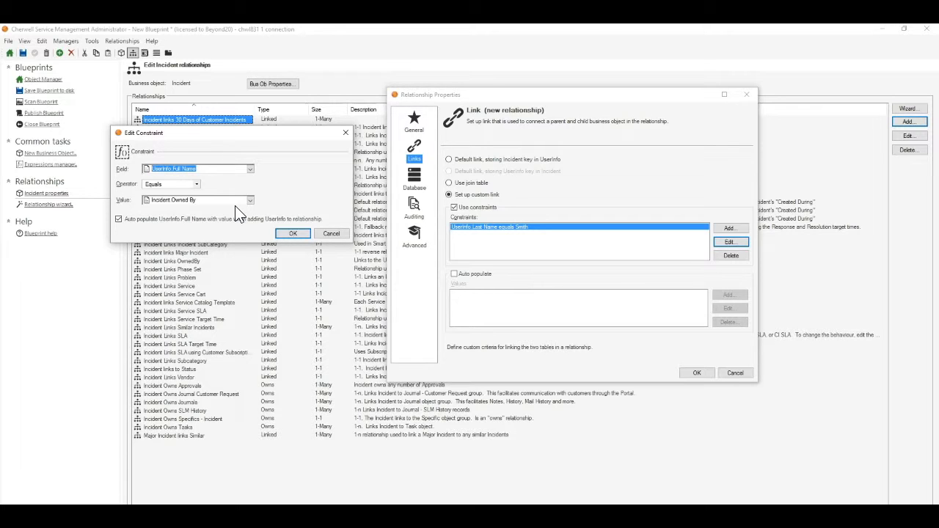
pyautogui.moveTo(209, 170); pyautogui.dragTo(132, 180)
pyautogui.click(291, 233)
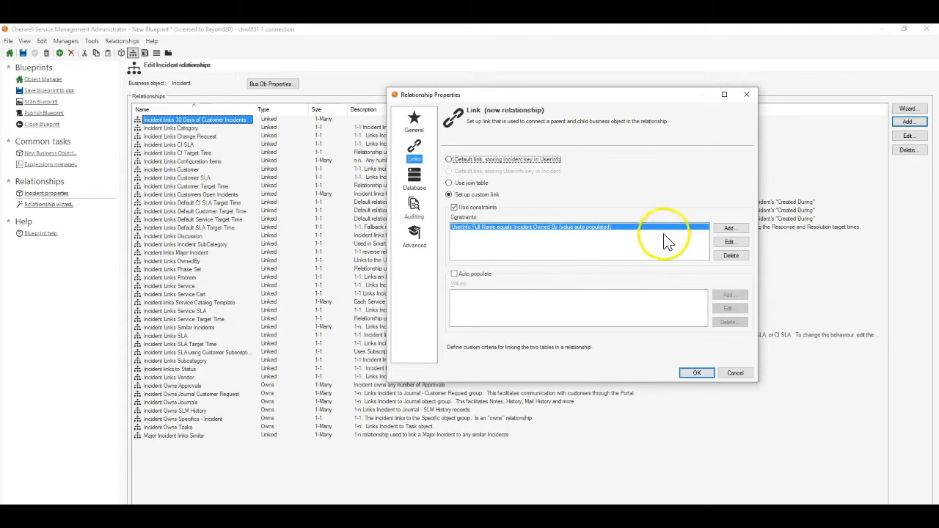
# Step: Review the field group offered for an additional constraint on the custom link, and discard the new constraint
pyautogui.click(730, 229)
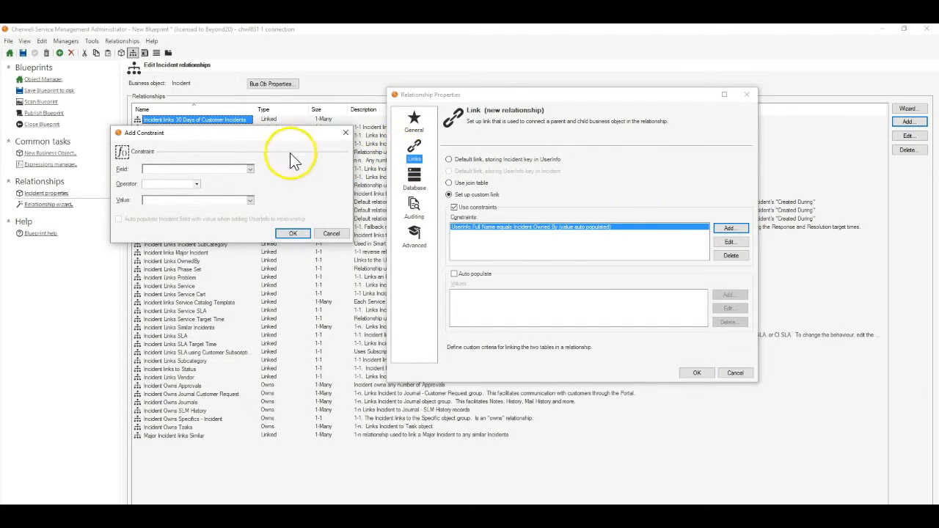
pyautogui.click(250, 173)
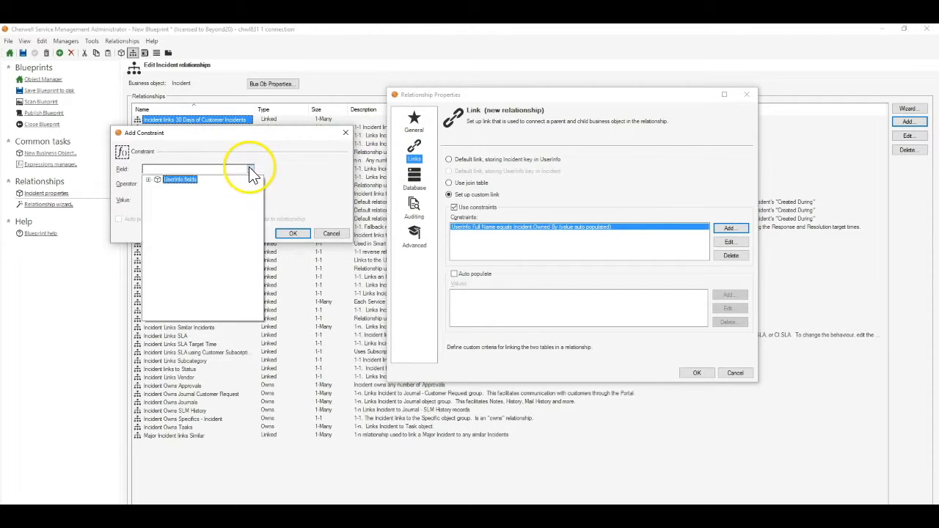
pyautogui.click(175, 179)
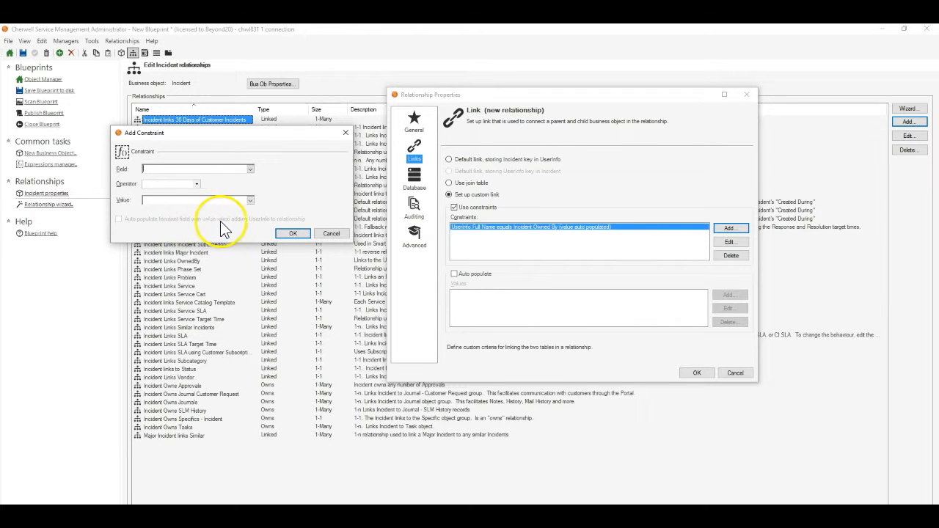
pyautogui.click(327, 231)
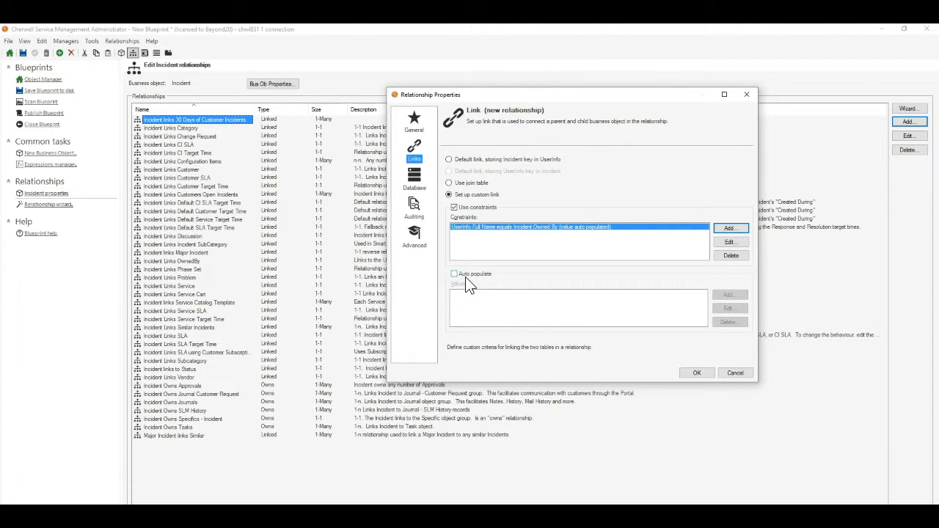
# Step: Enable auto populate for the custom link and start a new auto-populate field beside the relationship properties
pyautogui.click(482, 233)
pyautogui.click(487, 276)
pyautogui.click(726, 295)
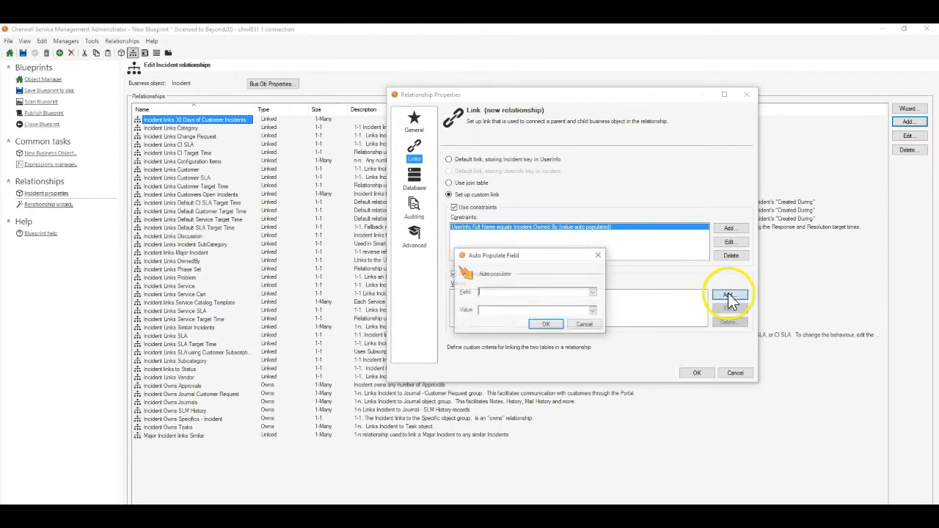
pyautogui.moveTo(539, 256); pyautogui.dragTo(292, 214)
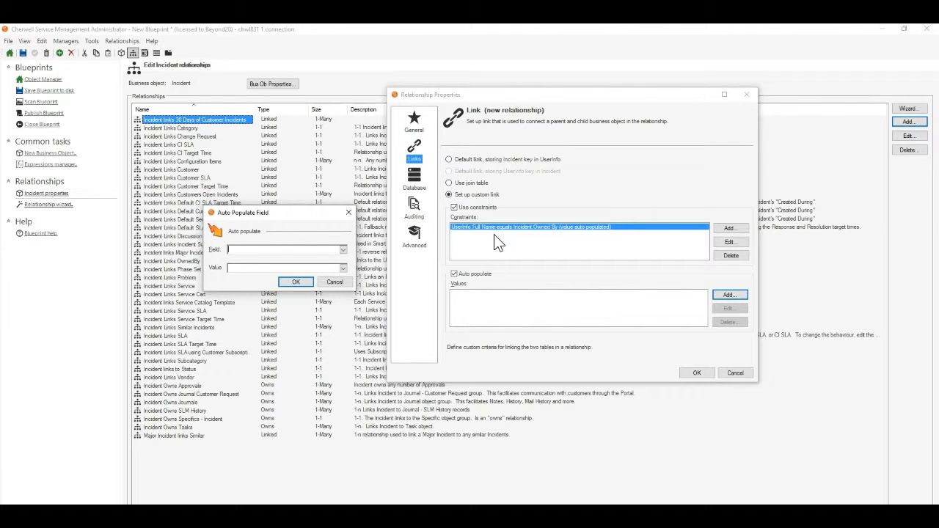
# Step: Look through the UserInfo fields available as the target for auto population
pyautogui.click(342, 250)
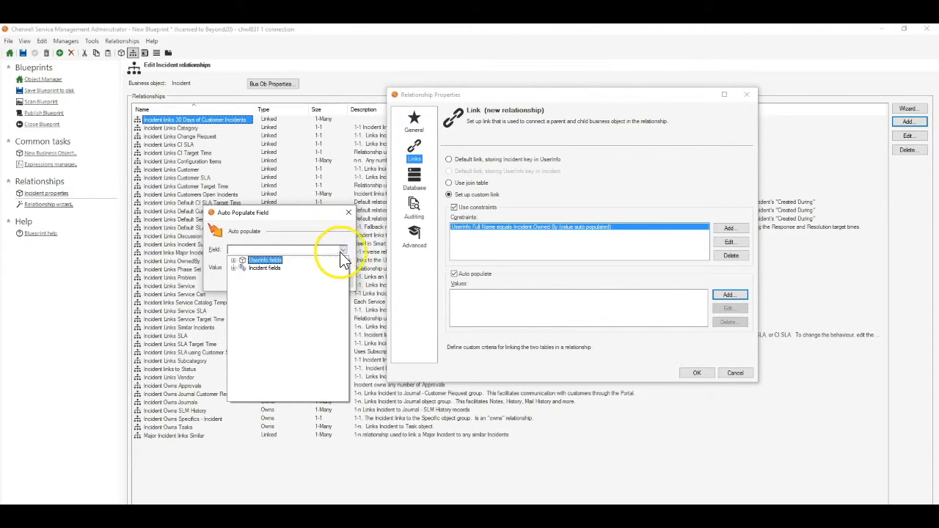
pyautogui.doubleClick(249, 262)
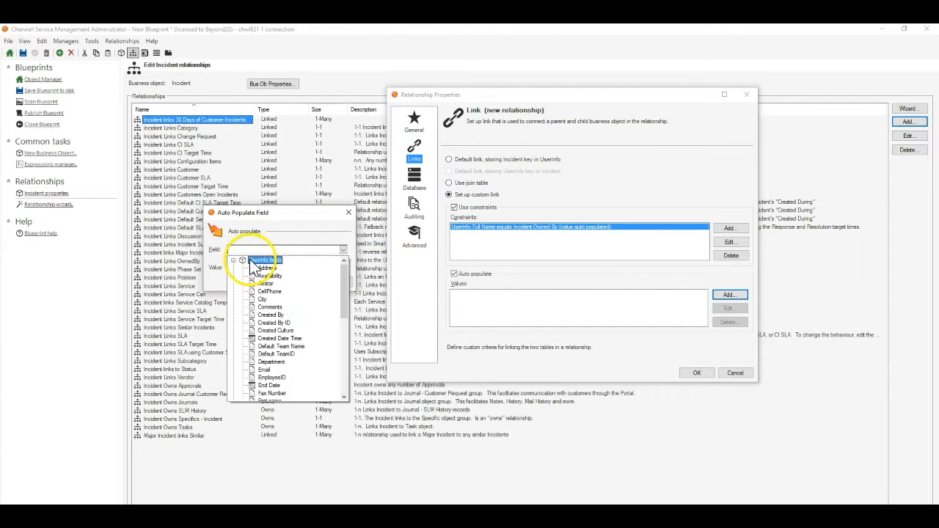
pyautogui.moveTo(342, 268); pyautogui.dragTo(341, 318)
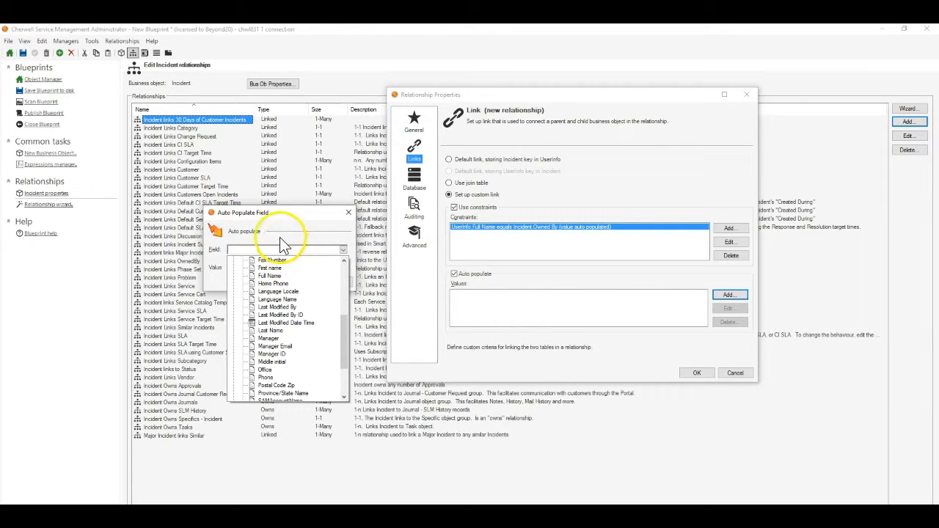
pyautogui.moveTo(345, 350); pyautogui.dragTo(350, 283)
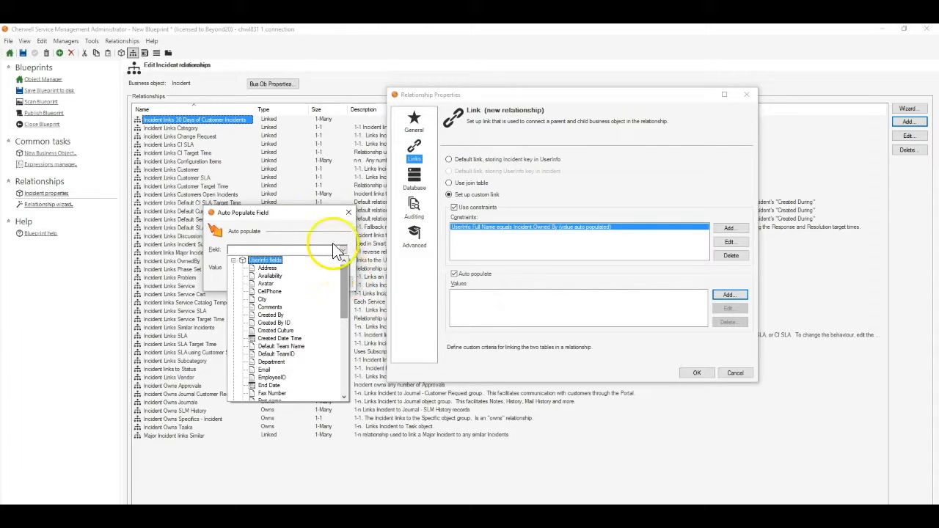
pyautogui.click(338, 250)
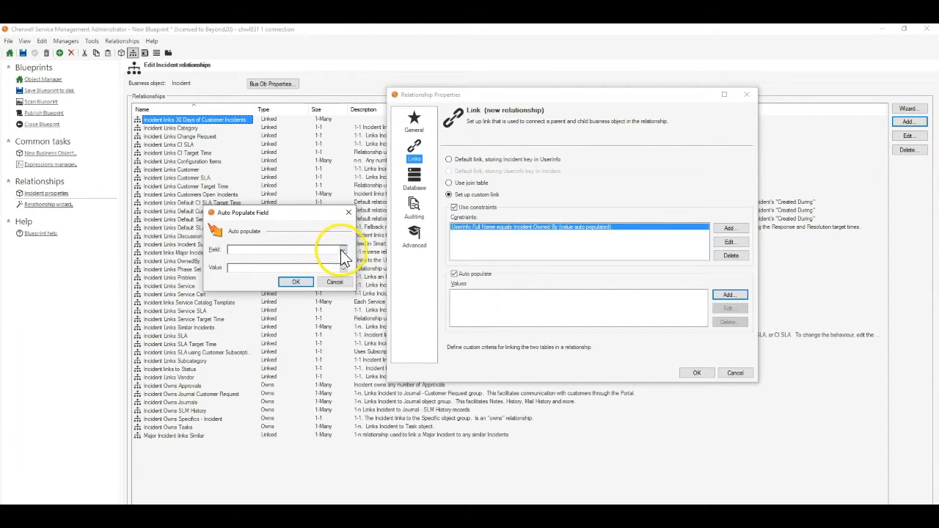
# Step: Examine the Incident fields offered for auto population and compare them with the UserInfo fields
pyautogui.click(343, 251)
pyautogui.doubleClick(268, 269)
pyautogui.doubleClick(268, 269)
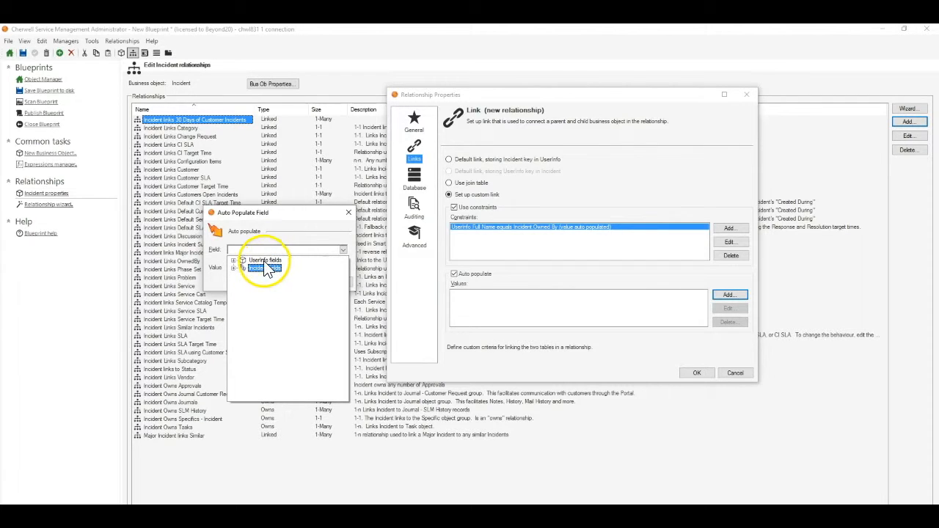
pyautogui.doubleClick(268, 269)
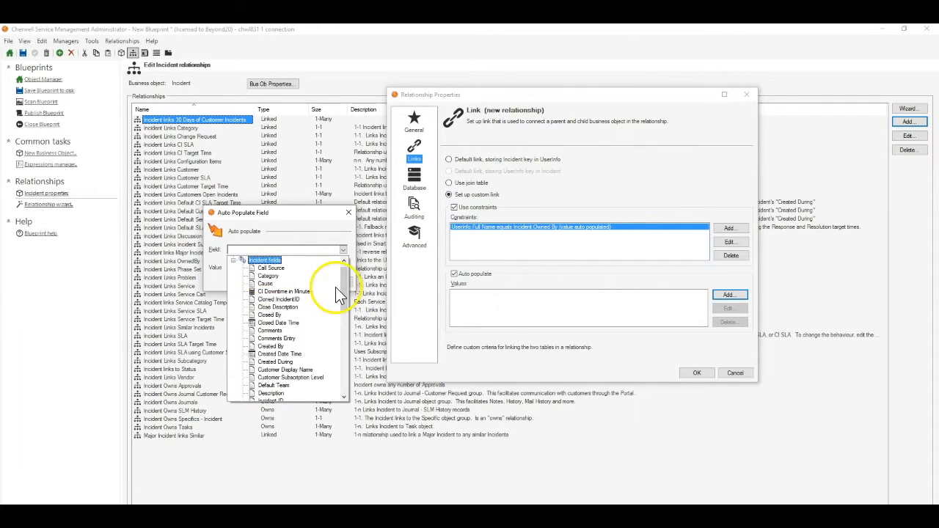
pyautogui.moveTo(344, 286); pyautogui.dragTo(342, 257)
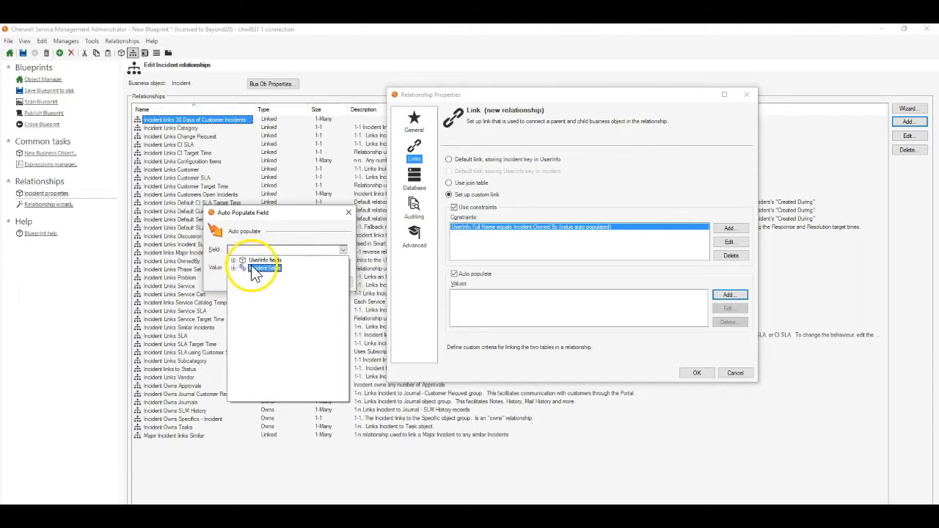
pyautogui.doubleClick(254, 261)
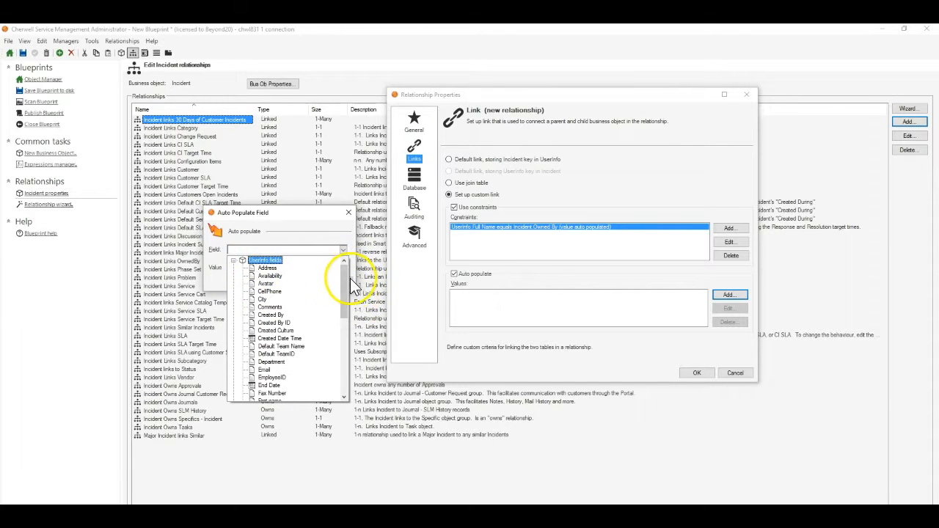
pyautogui.moveTo(347, 277); pyautogui.dragTo(342, 236)
pyautogui.click(330, 233)
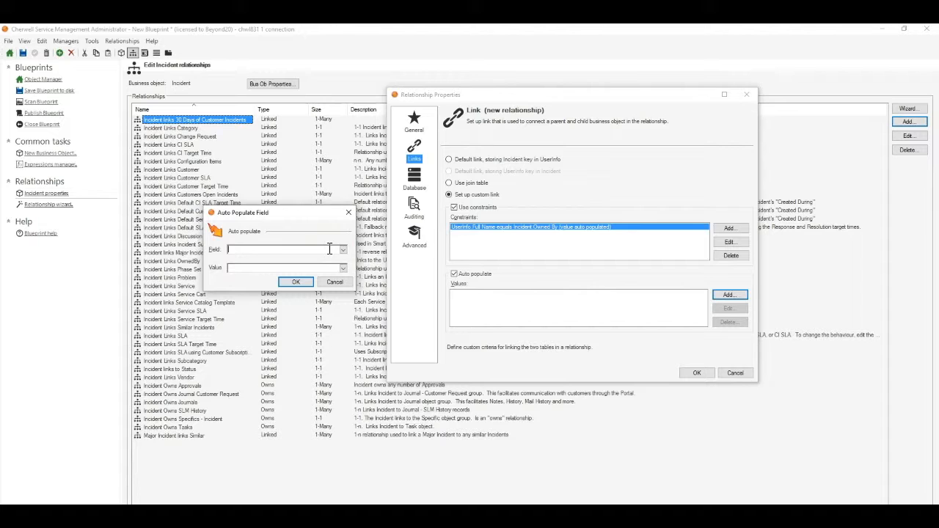
# Step: Recheck the available field groups, discard the new auto-populate field, and disable auto populate for the link
pyautogui.click(328, 249)
pyautogui.click(327, 250)
pyautogui.click(338, 250)
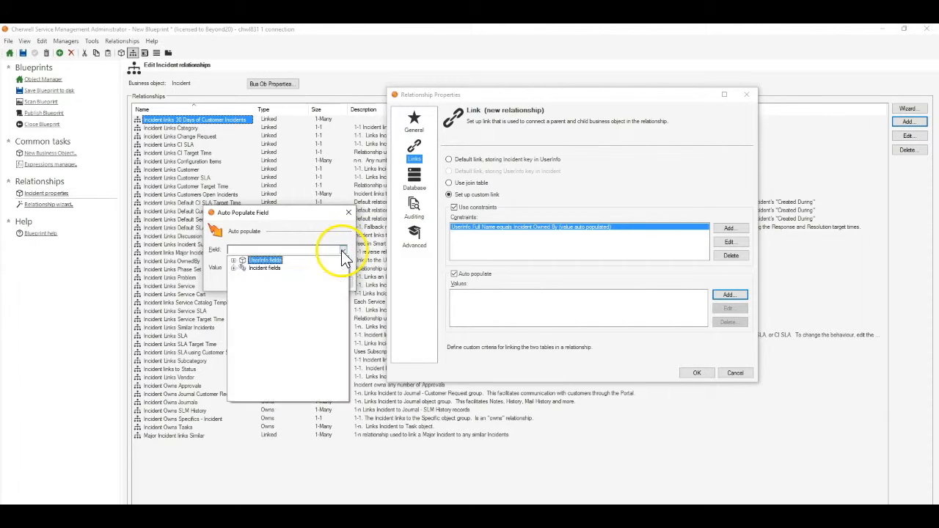
pyautogui.click(338, 250)
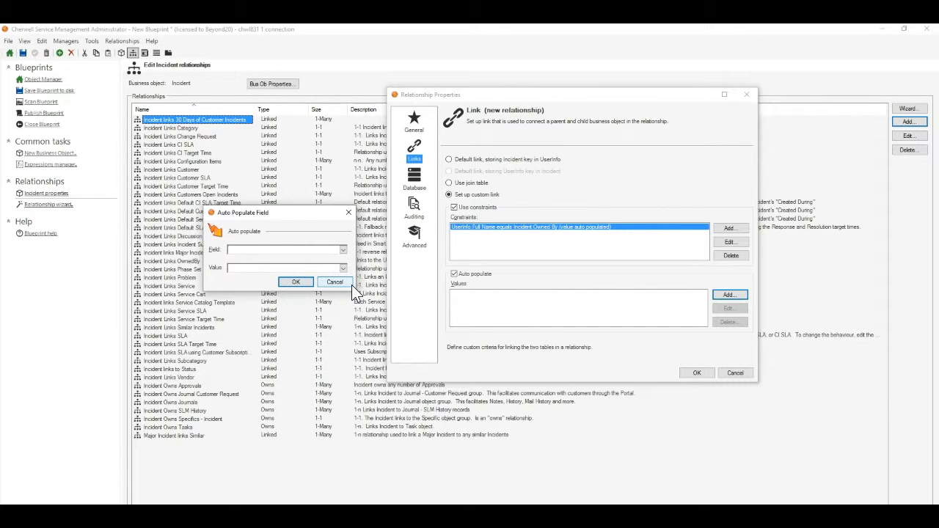
pyautogui.click(350, 284)
pyautogui.click(454, 274)
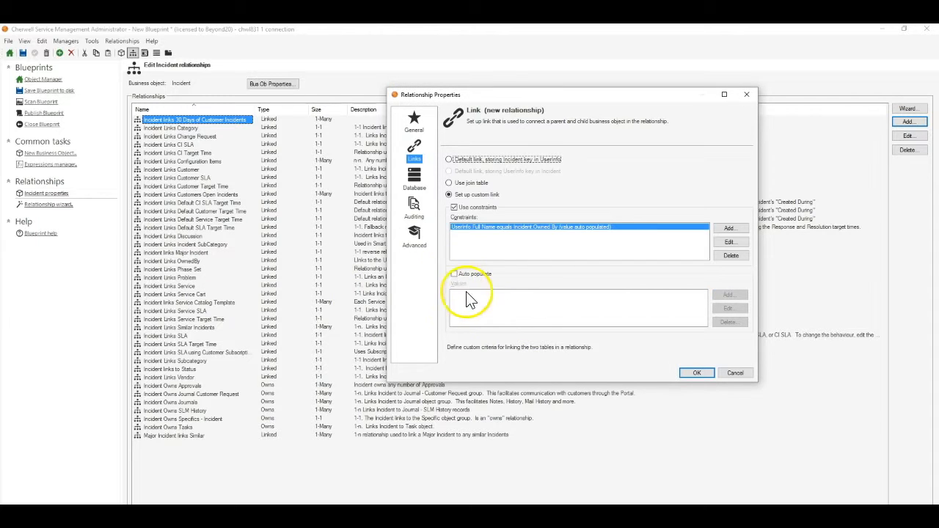
# Step: Set the relationship to the default link storing the Incident key in UserInfo, and return to its general properties
pyautogui.click(449, 160)
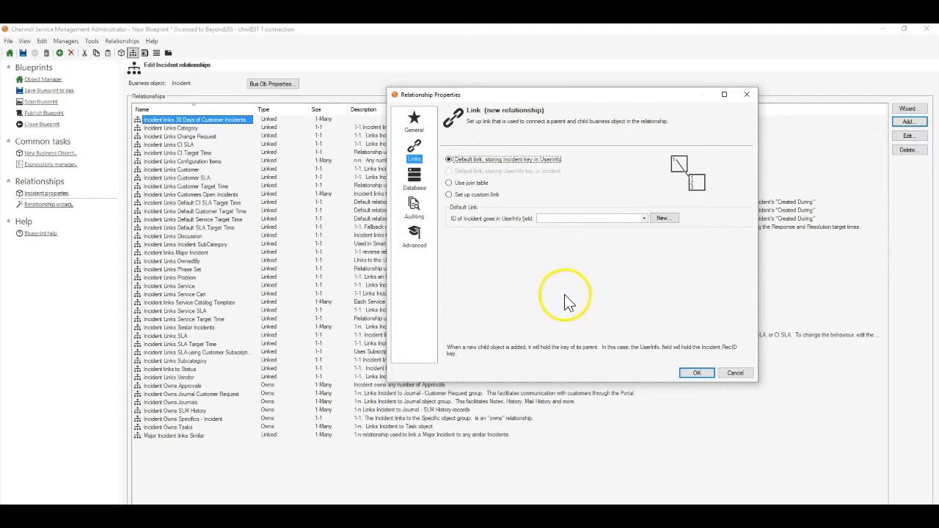
pyautogui.click(415, 126)
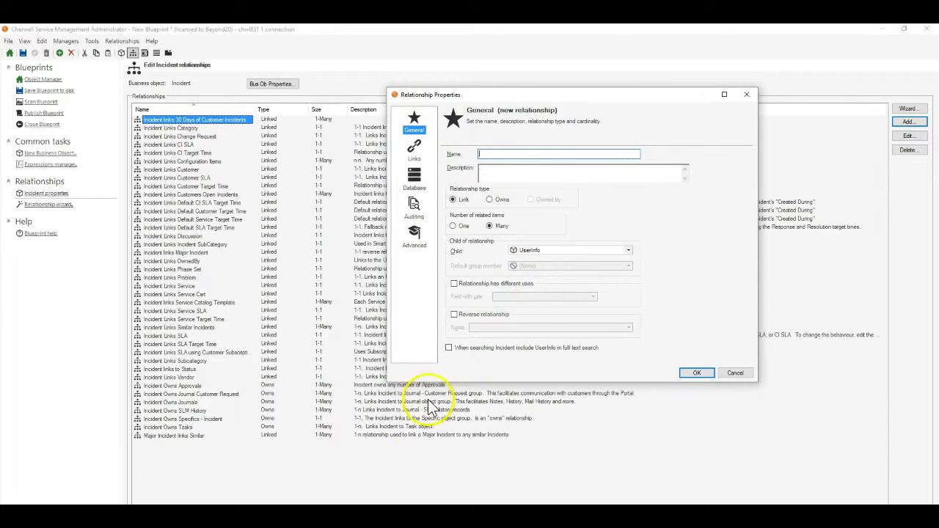